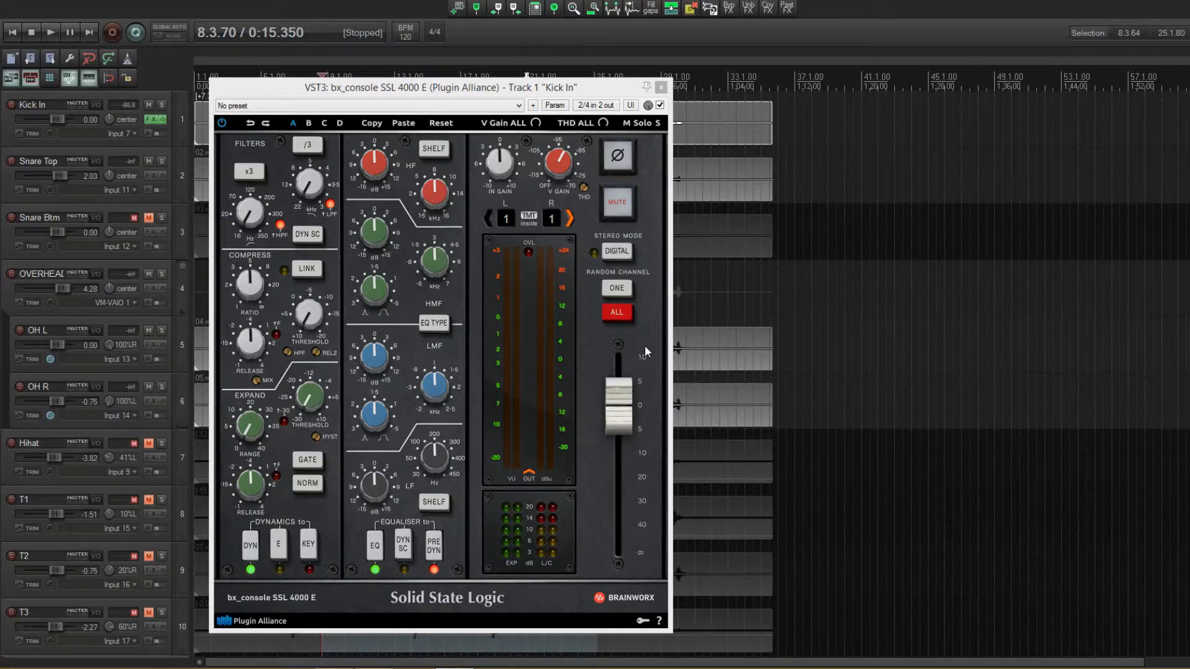
Bypass the console plugin on Kick In and play the looped section to hear the drums unprocessed.
left_click(660, 105)
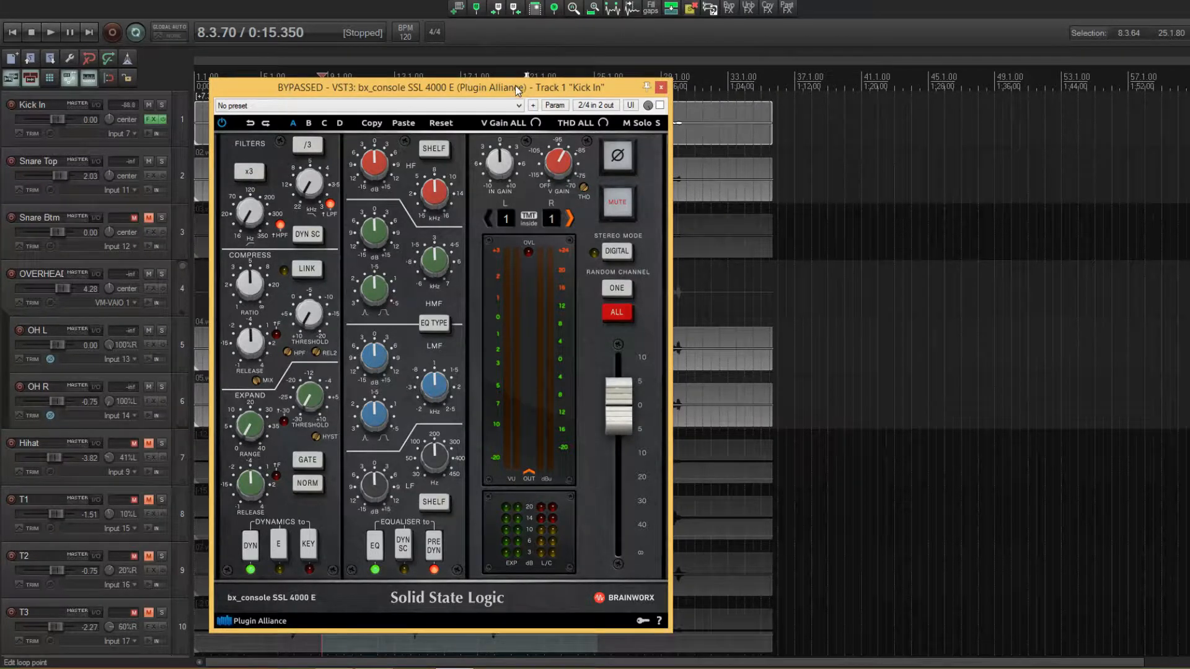
key("space")
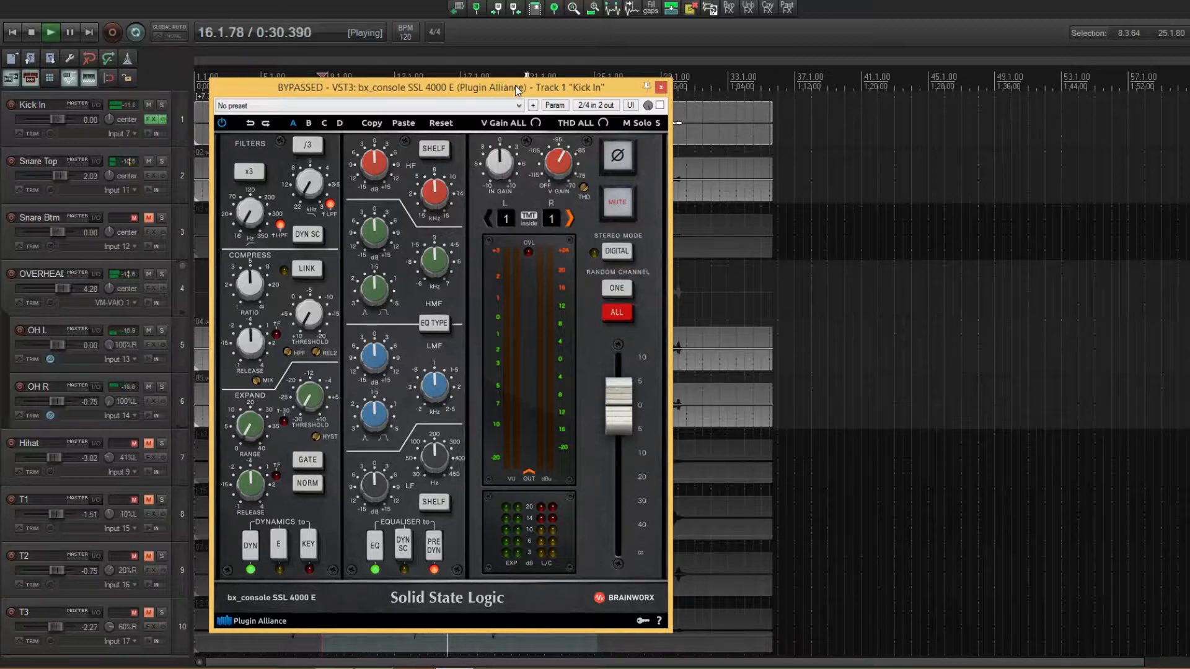
key("space")
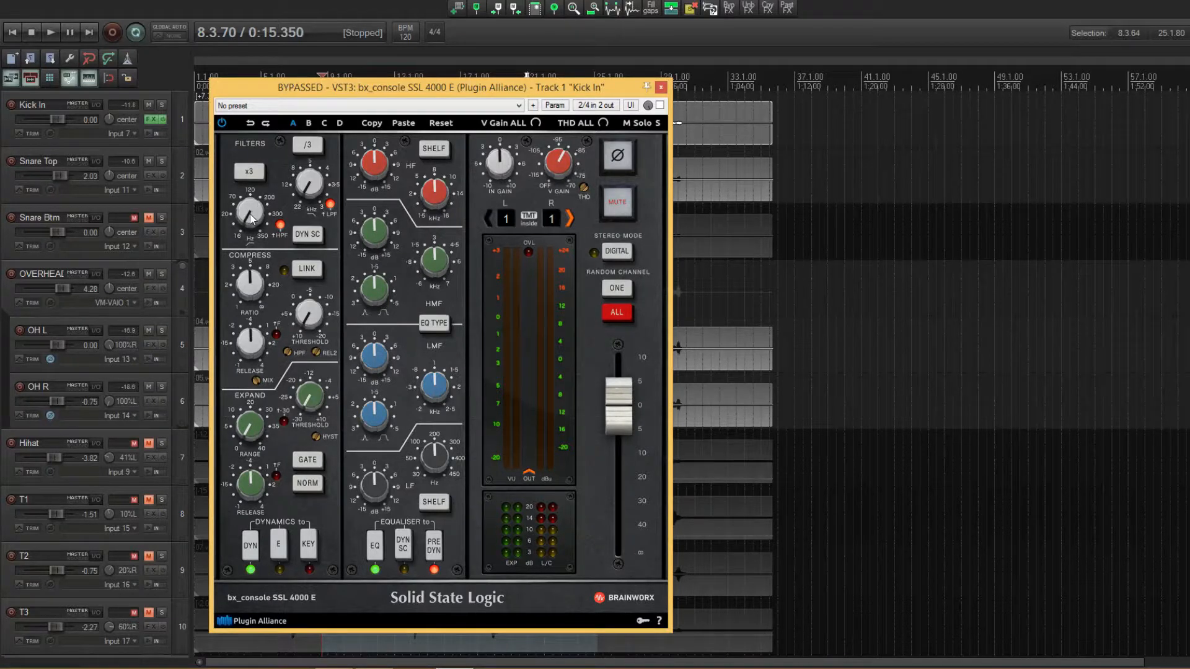
Solo the Kick In track and set the active plugin's high-pass filter below 70 Hz and low-pass filter to about 12 kHz.
left_click(164, 106)
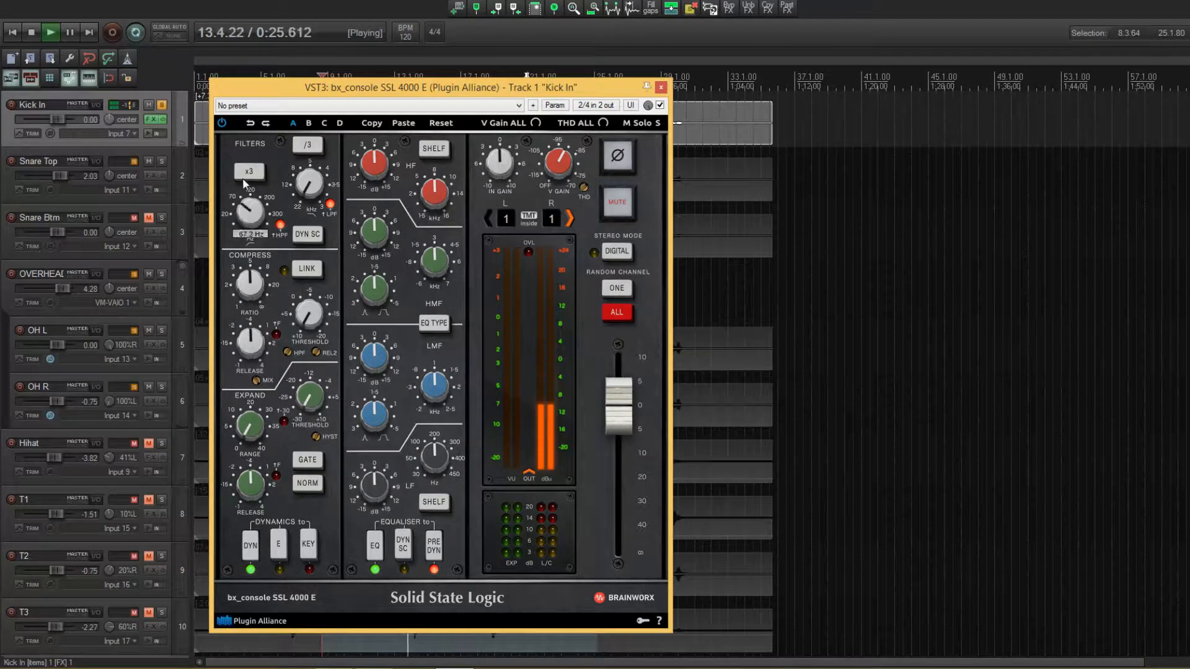
left_click_drag(243, 175, 258, 205)
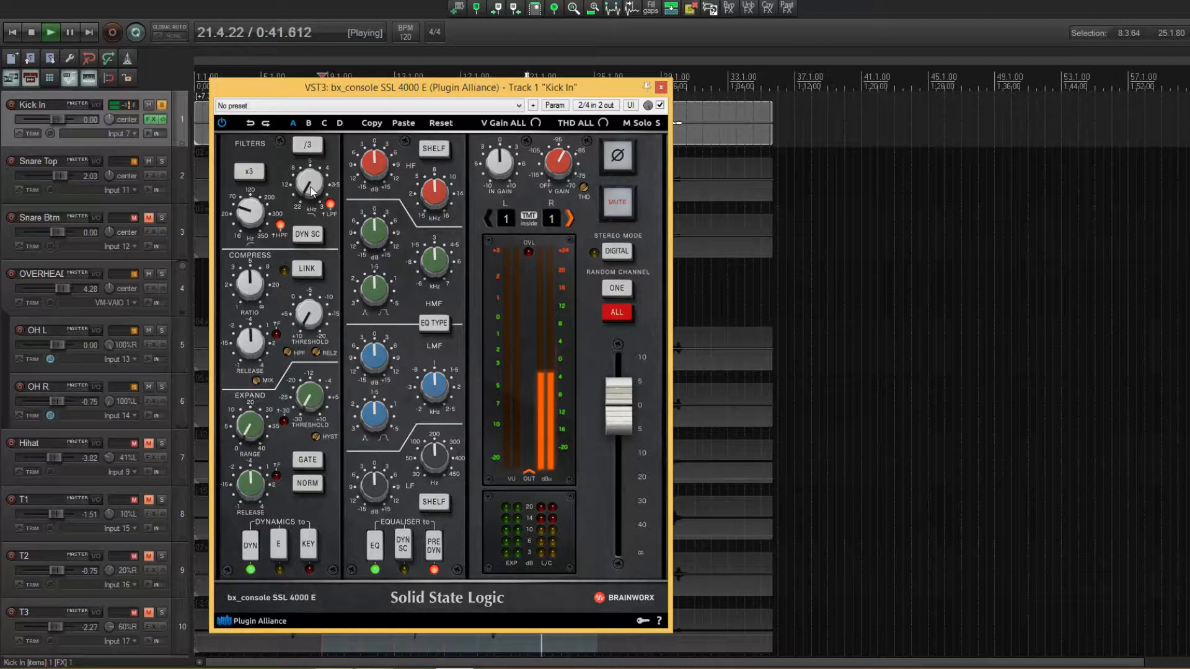
left_click_drag(311, 191, 297, 154)
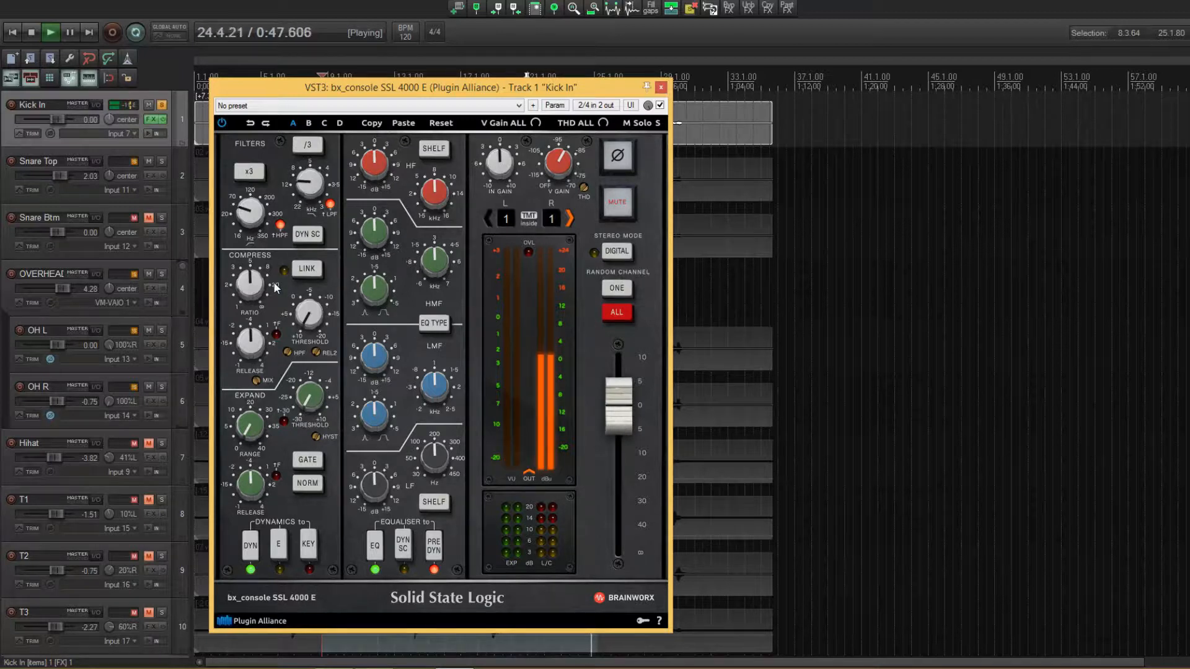
key("space")
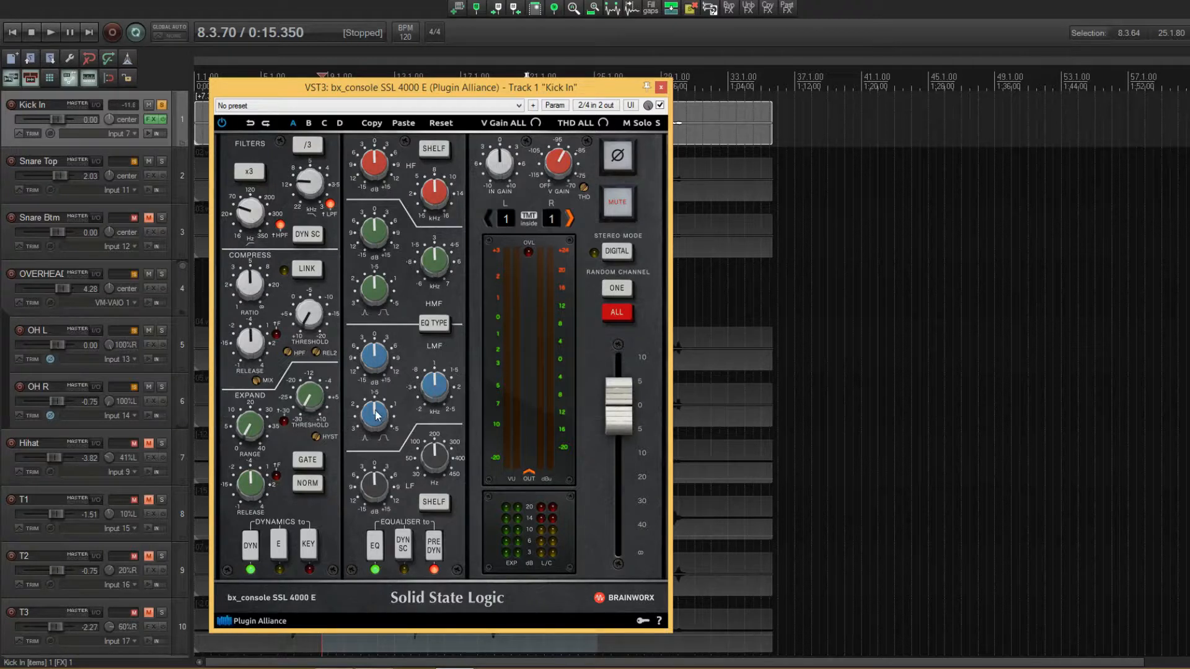
Sweep the kick with a boosted LMF band, settle its frequency at about 451 Hz, and cut the band's gain.
key("space")
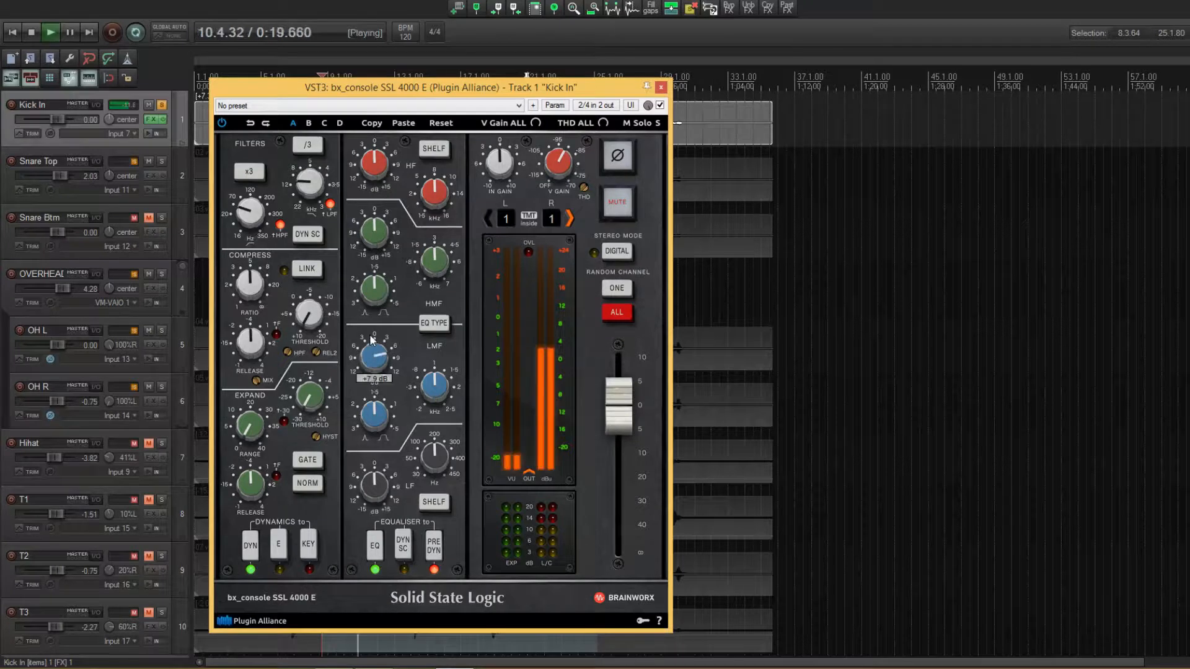
scroll(369, 334, "up", 9)
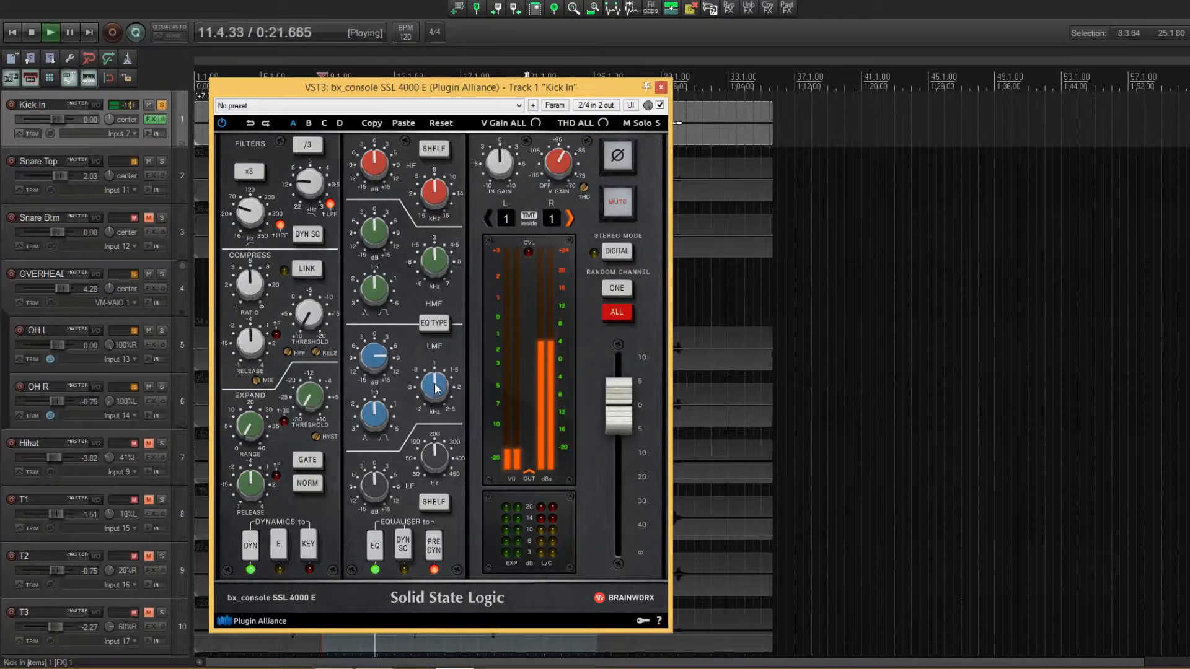
scroll(436, 400, "down", 6)
scroll(436, 407, "up", 2)
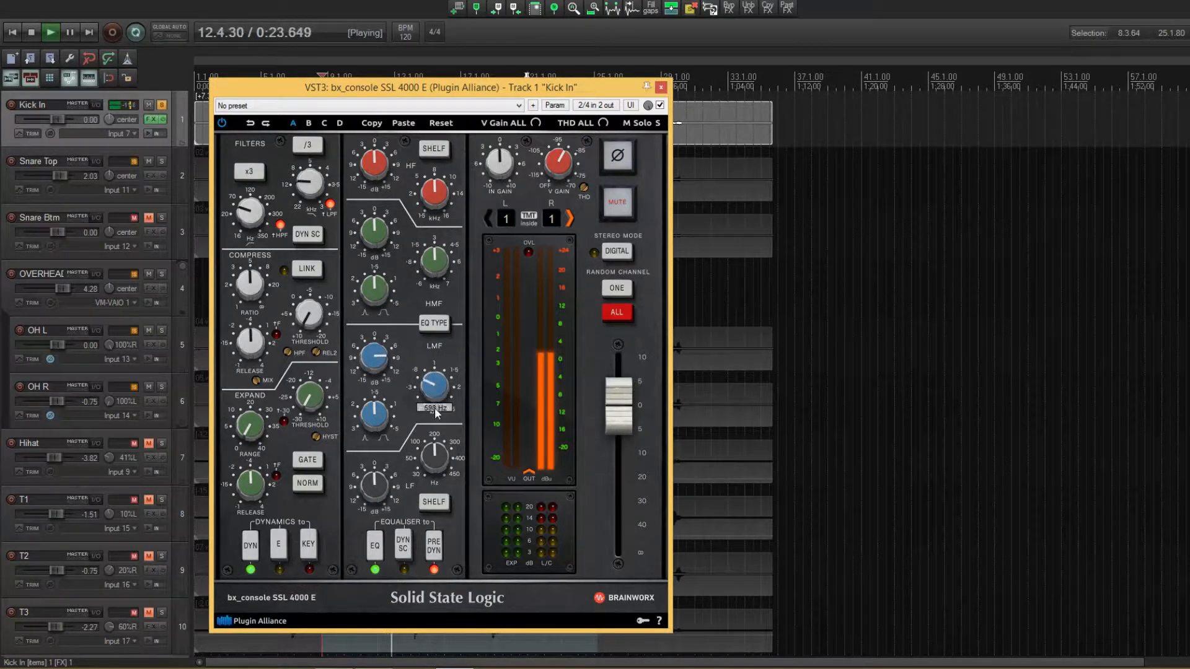
scroll(433, 417, "down", 1)
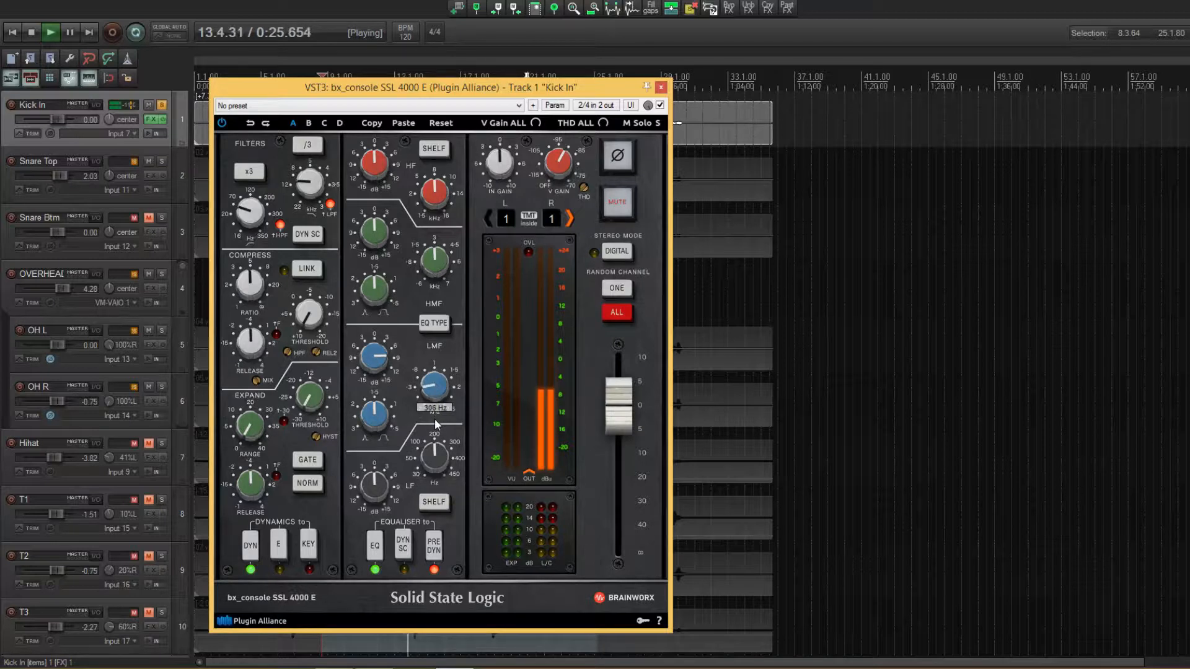
scroll(434, 412, "up", 3)
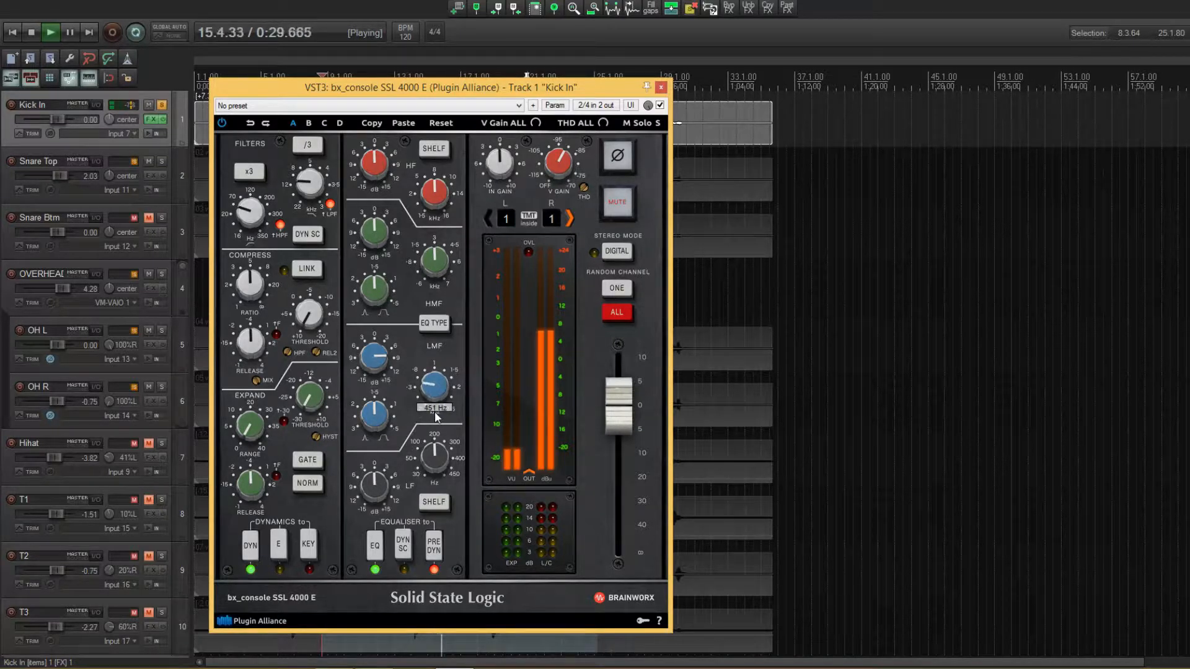
left_click_drag(378, 362, 384, 423)
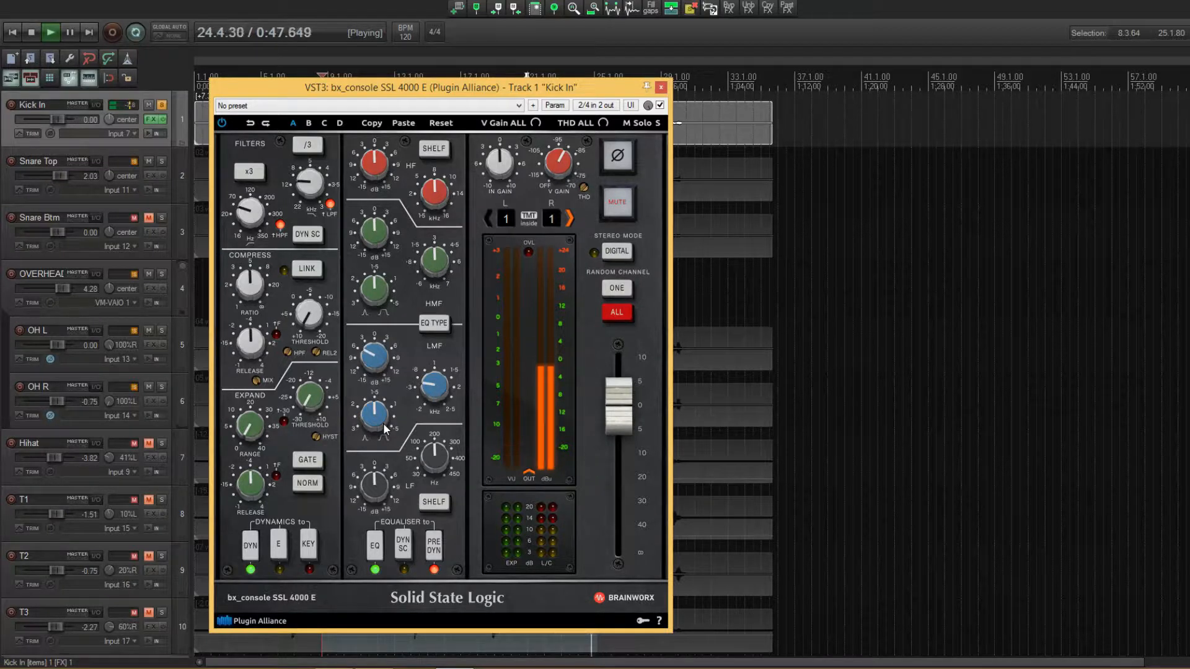
Boost the kick's LF band slightly and add a moderate HMF boost at about 3.2 kHz with the HMF Q raised.
mouse_move(374, 478)
left_mouse_down()
mouse_move(373, 467)
mouse_move(374, 488)
left_mouse_up()
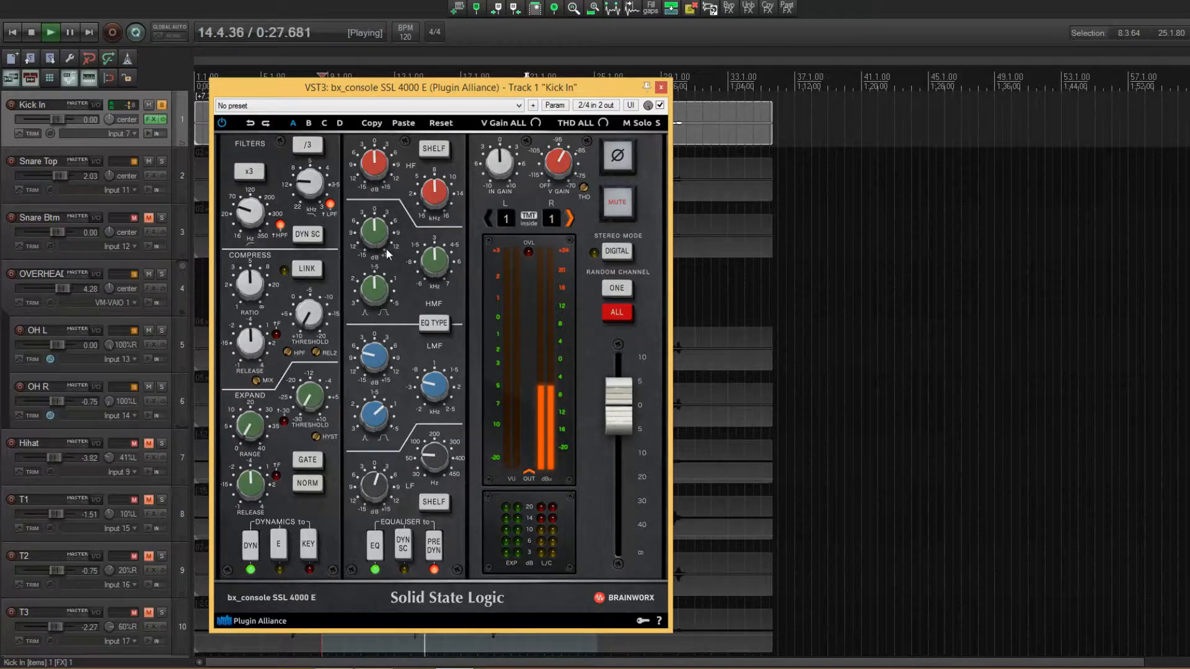
left_click_drag(378, 228, 379, 199)
left_click_drag(379, 283, 432, 261)
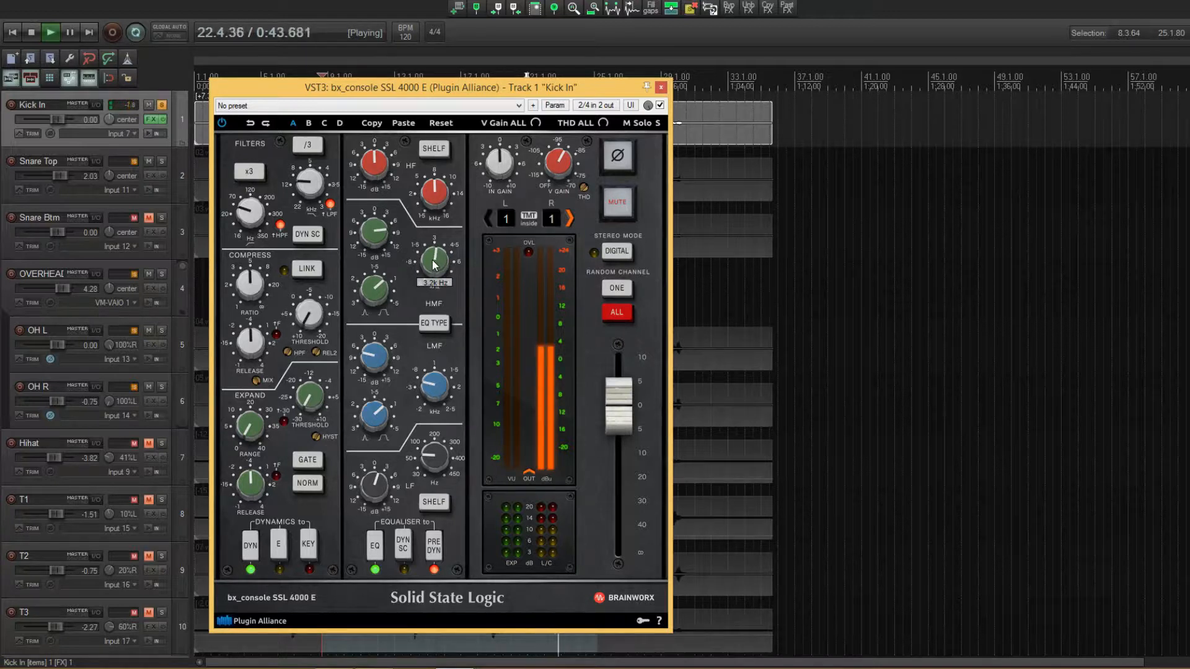
left_click_drag(373, 241, 374, 262)
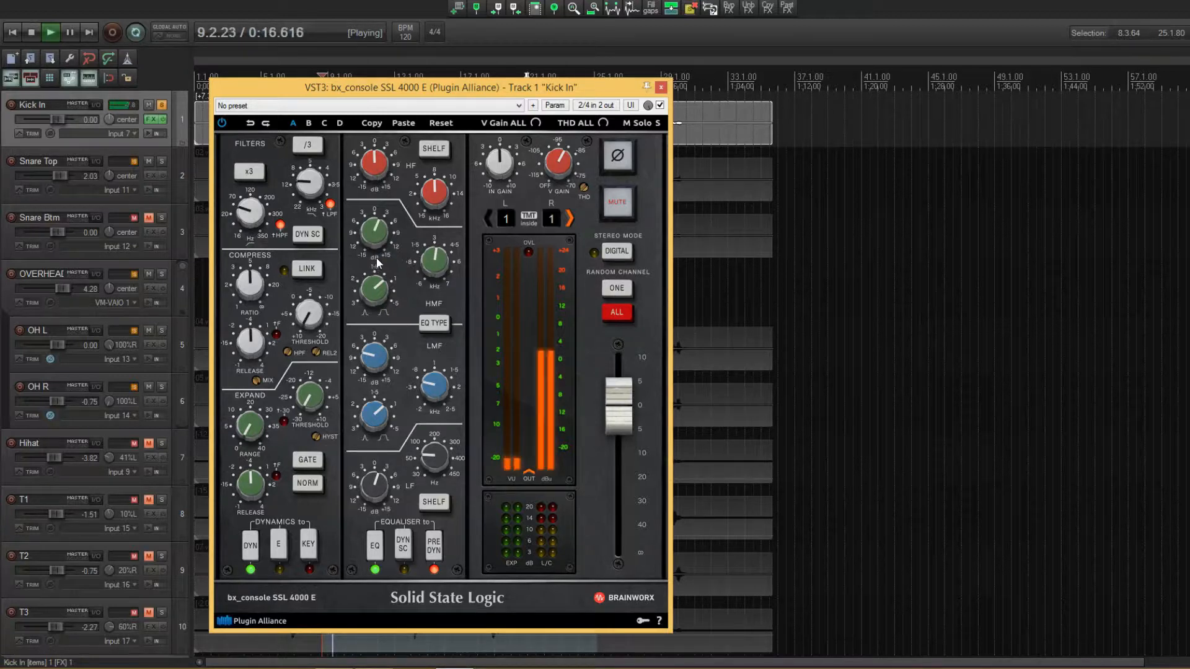
Switch the LF band to Bell and boost the HF band by 7 dB with its frequency lowered below 8 kHz.
left_click(434, 150)
left_click(436, 155)
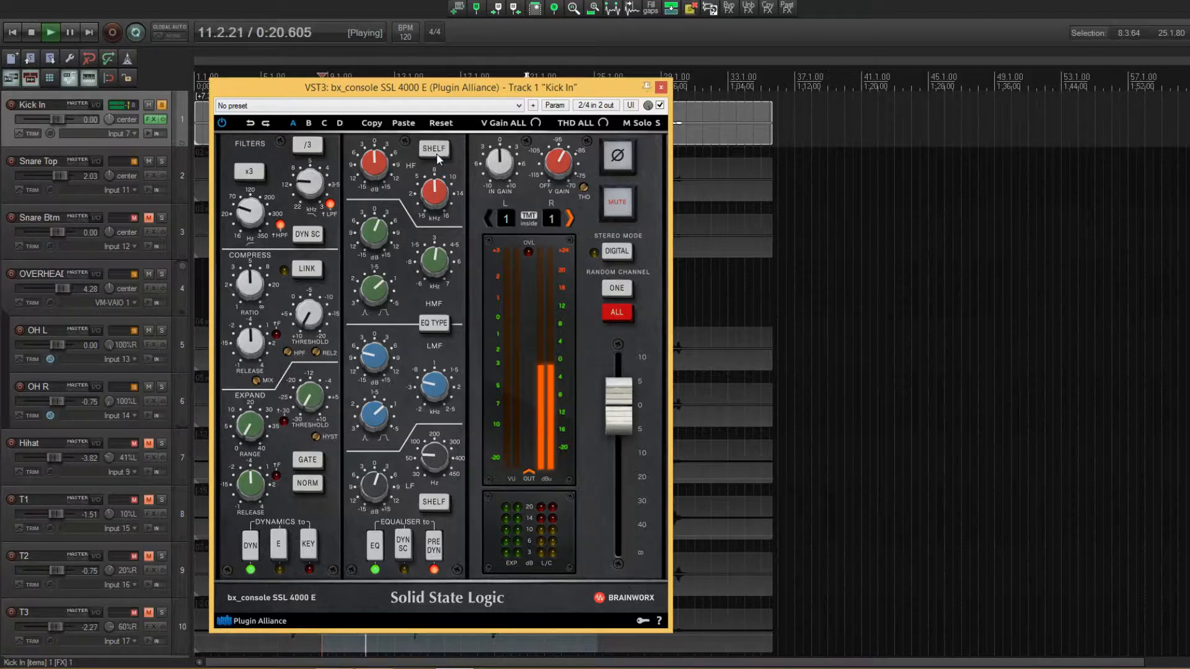
left_click(435, 502)
left_click_drag(376, 173, 376, 152)
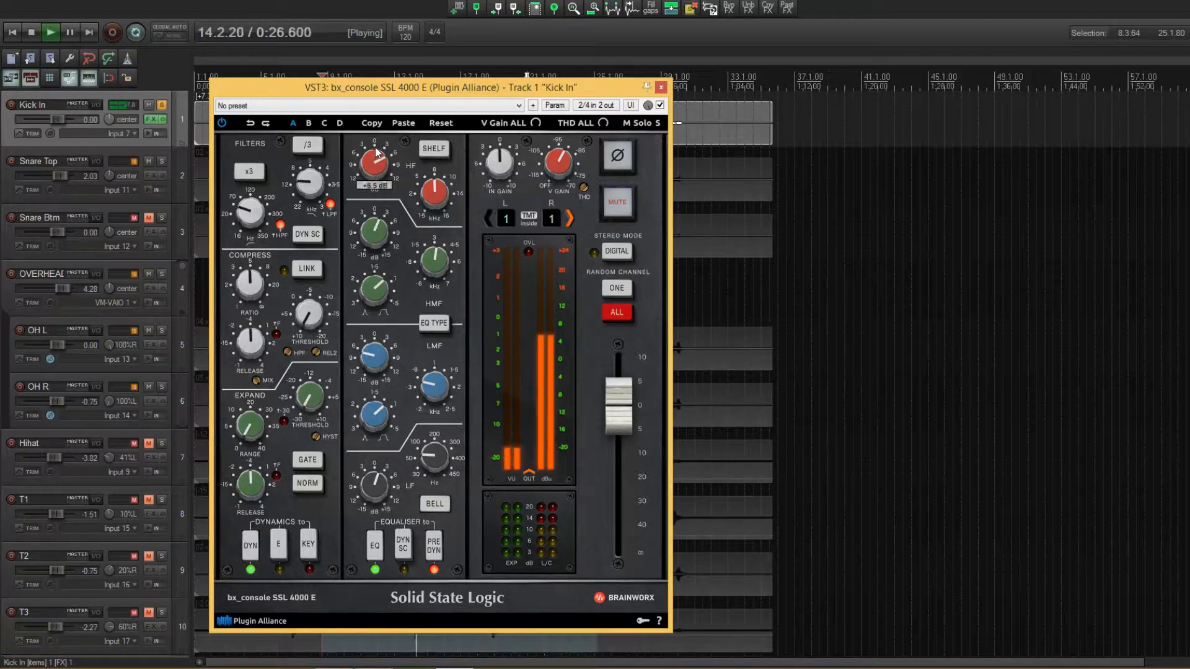
left_click_drag(435, 194, 432, 203)
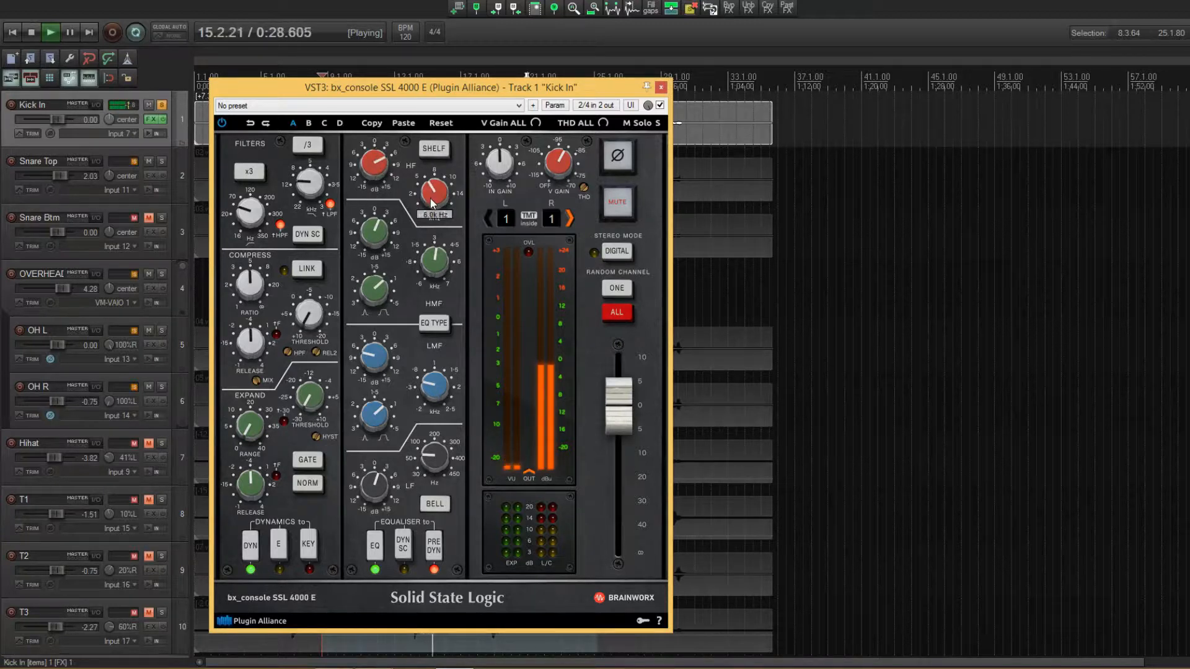
mouse_move(373, 164)
left_mouse_down()
mouse_move(370, 154)
mouse_move(371, 169)
left_mouse_up()
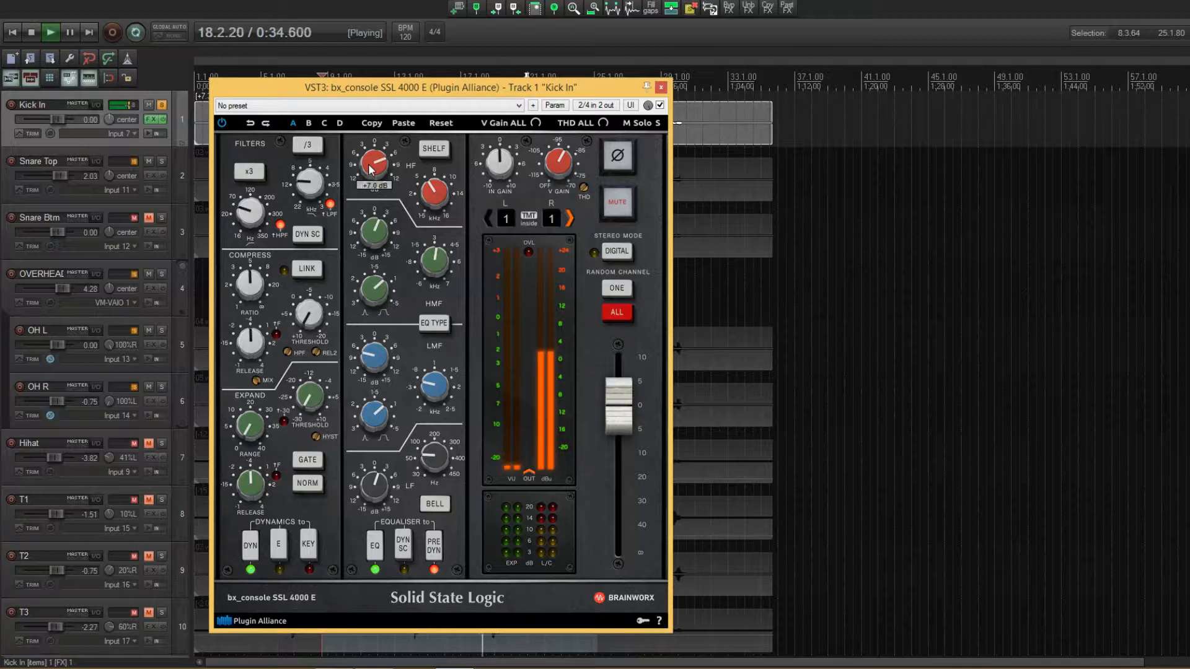
key("space")
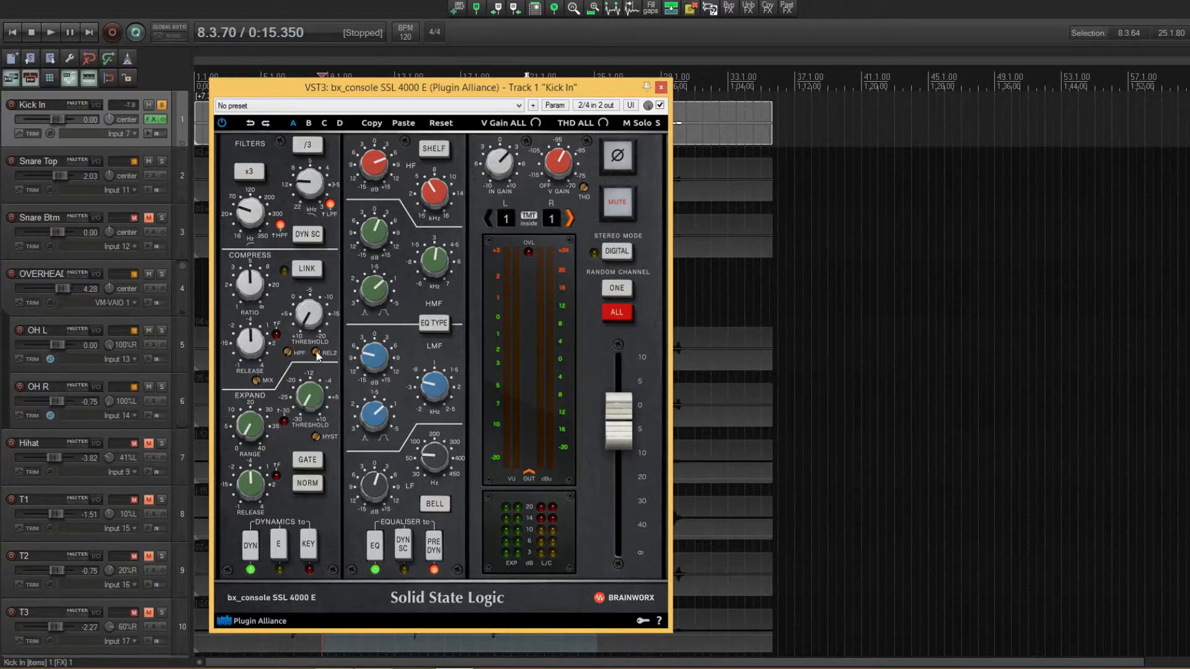
Lower the kick compressor's threshold to just above -20 dB during playback and check the release control.
mouse_move(288, 354)
left_click_drag(285, 334, 284, 306)
key("space")
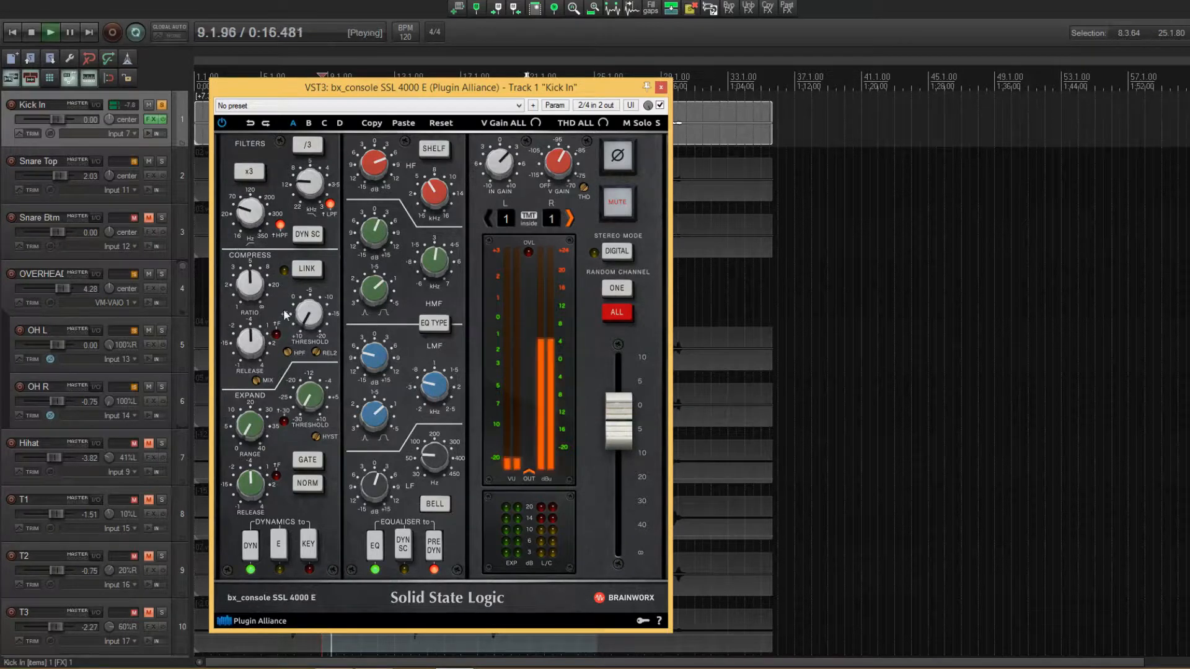
mouse_move(316, 297)
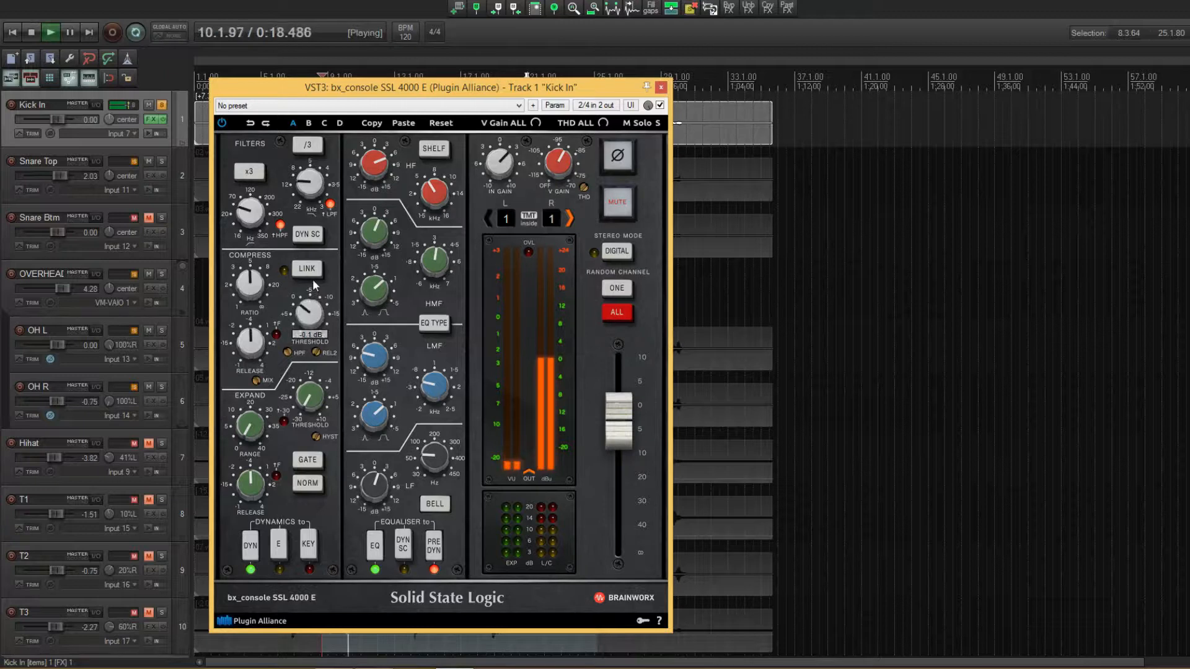
left_click_drag(312, 279, 316, 225)
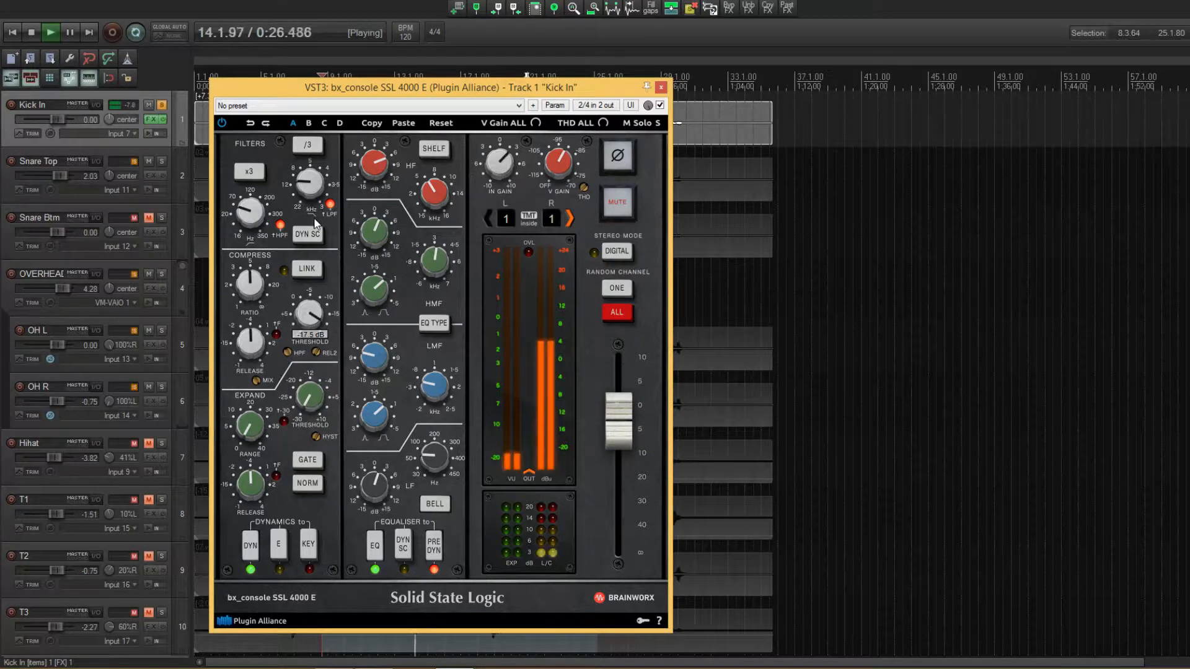
left_click_drag(316, 224, 314, 207)
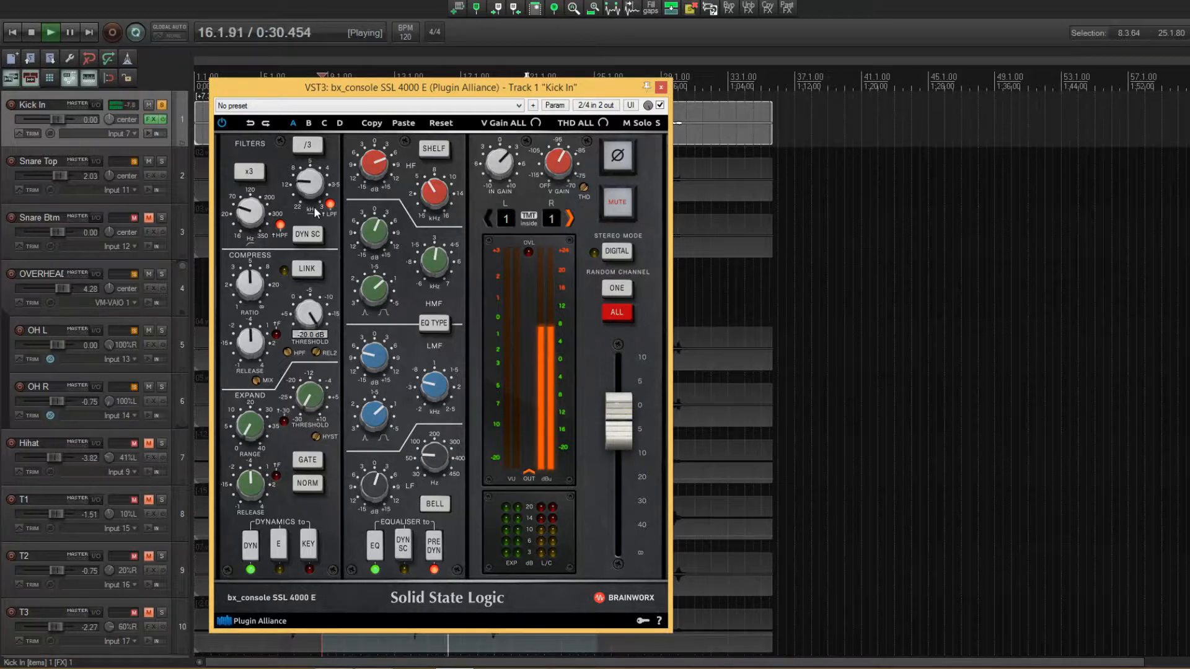
left_click_drag(313, 207, 314, 213)
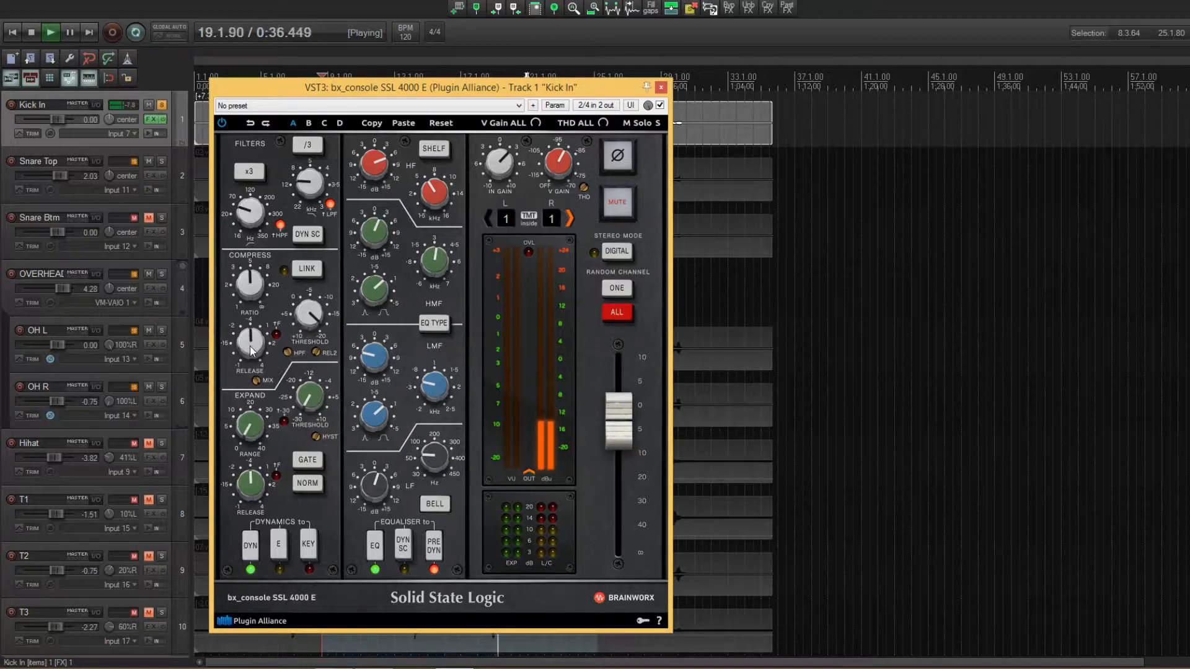
mouse_move(252, 350)
left_mouse_down()
mouse_move(256, 325)
mouse_move(263, 360)
left_mouse_up()
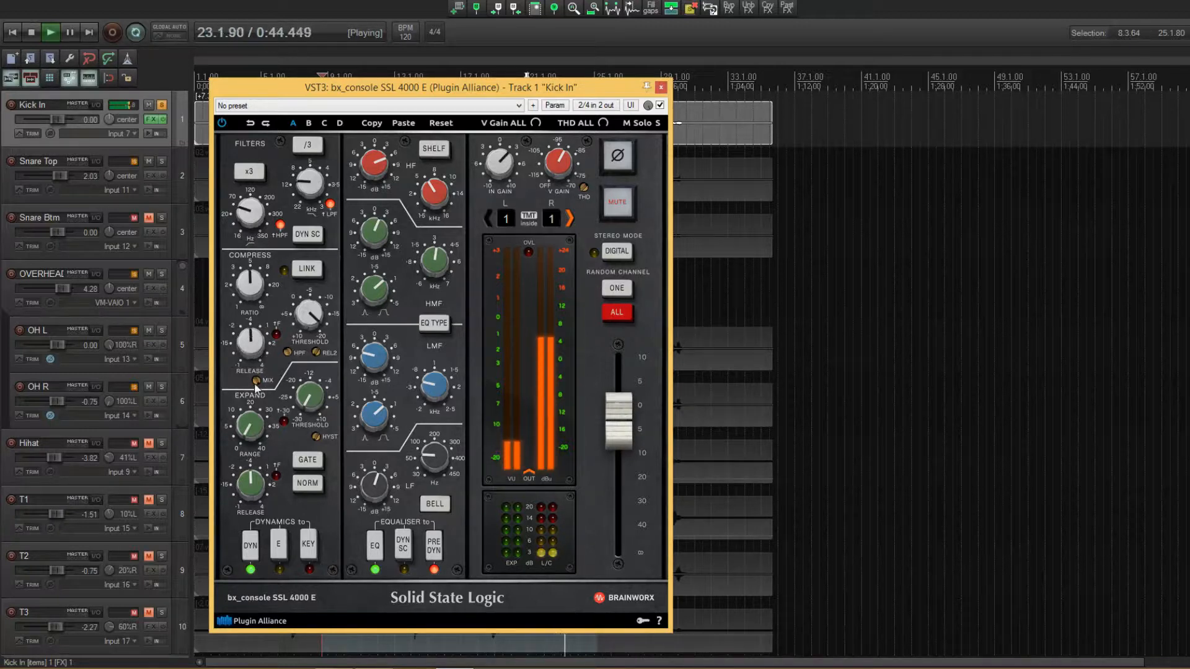
Compare the kick with the console plugin bypassed and active during playback, and stop the transport.
left_click(660, 106)
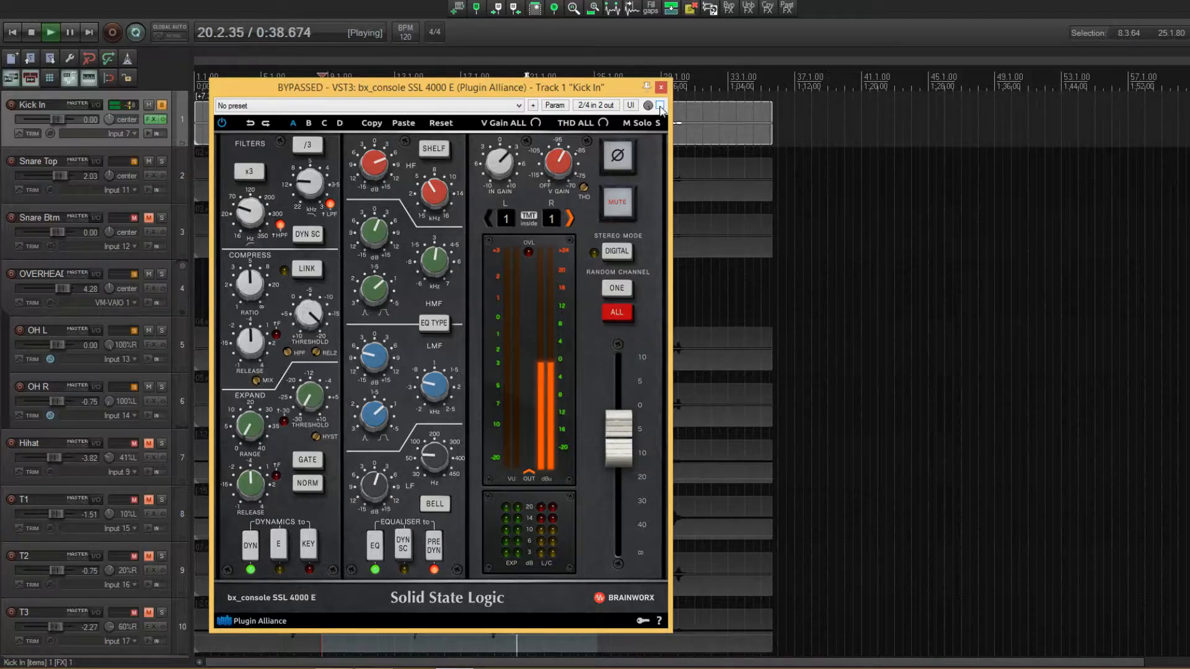
left_click(660, 106)
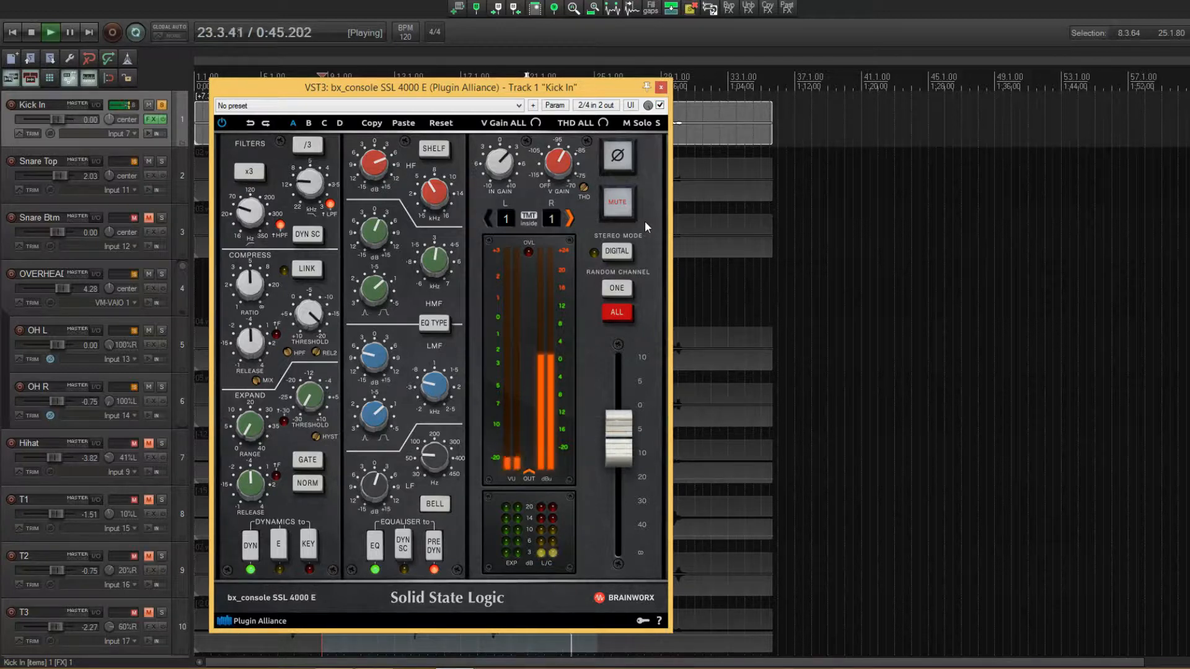
key("space")
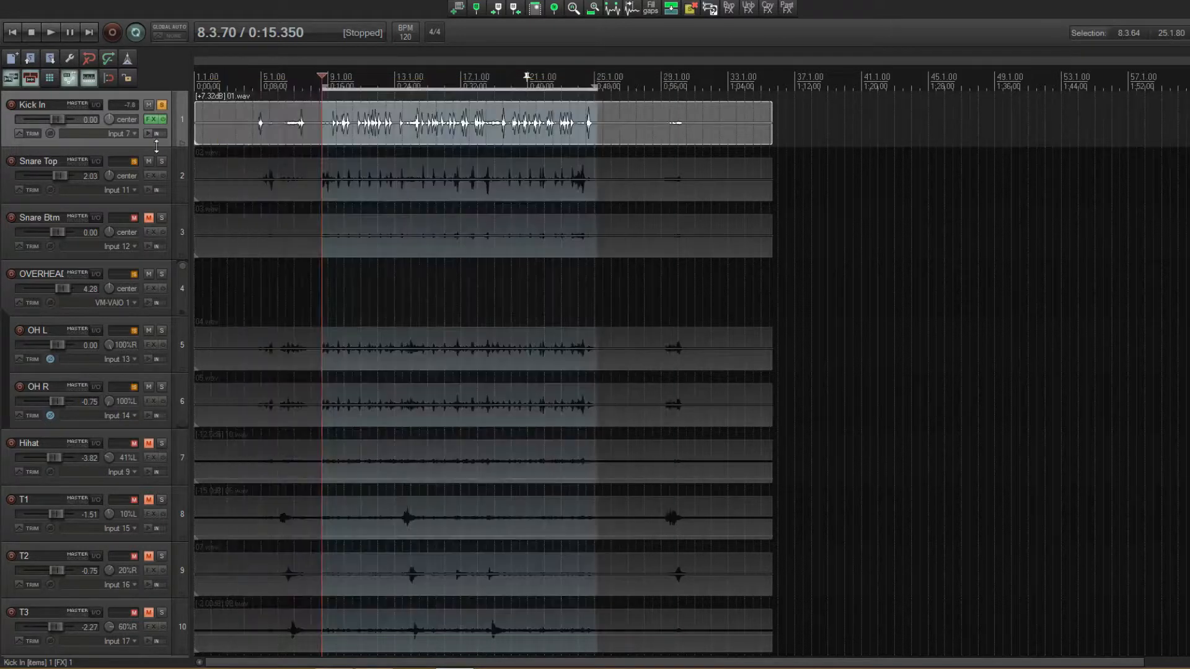
Solo the Snare Top track instead of Kick In and play the looped section.
left_click(162, 164)
left_click(162, 102)
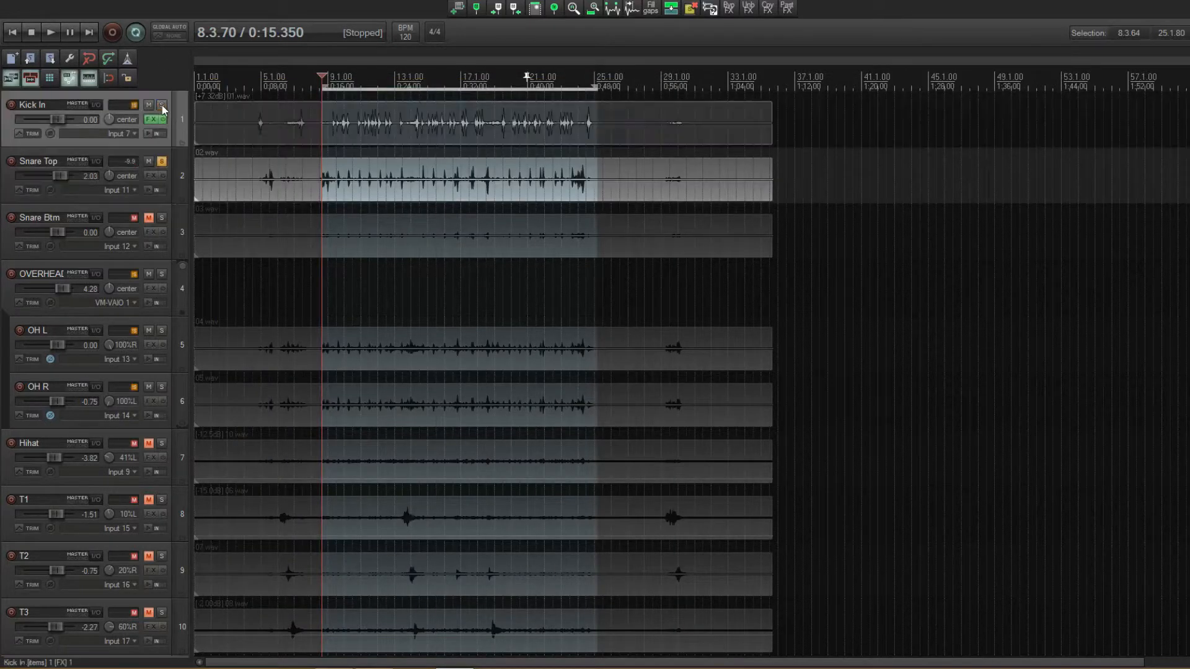
key("space")
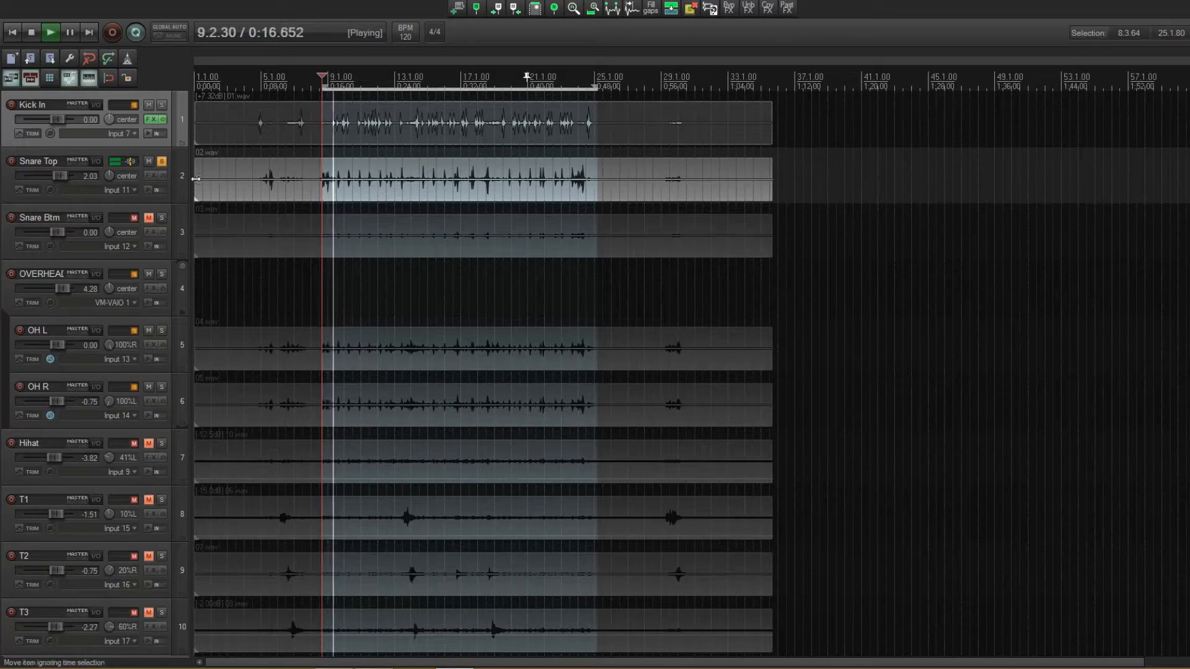
Load the VST3 bx_console SSL 4000 E from the Plugin Alliance effects onto the Snare Top track.
left_click(147, 176)
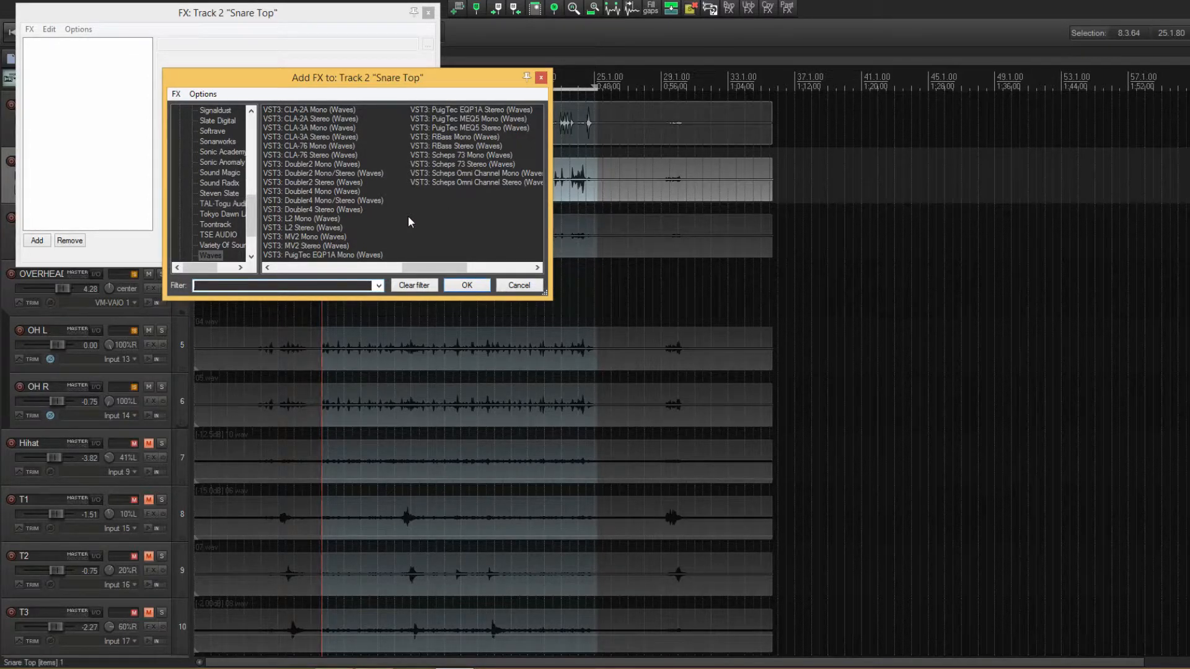
scroll(211, 184, "up", 3)
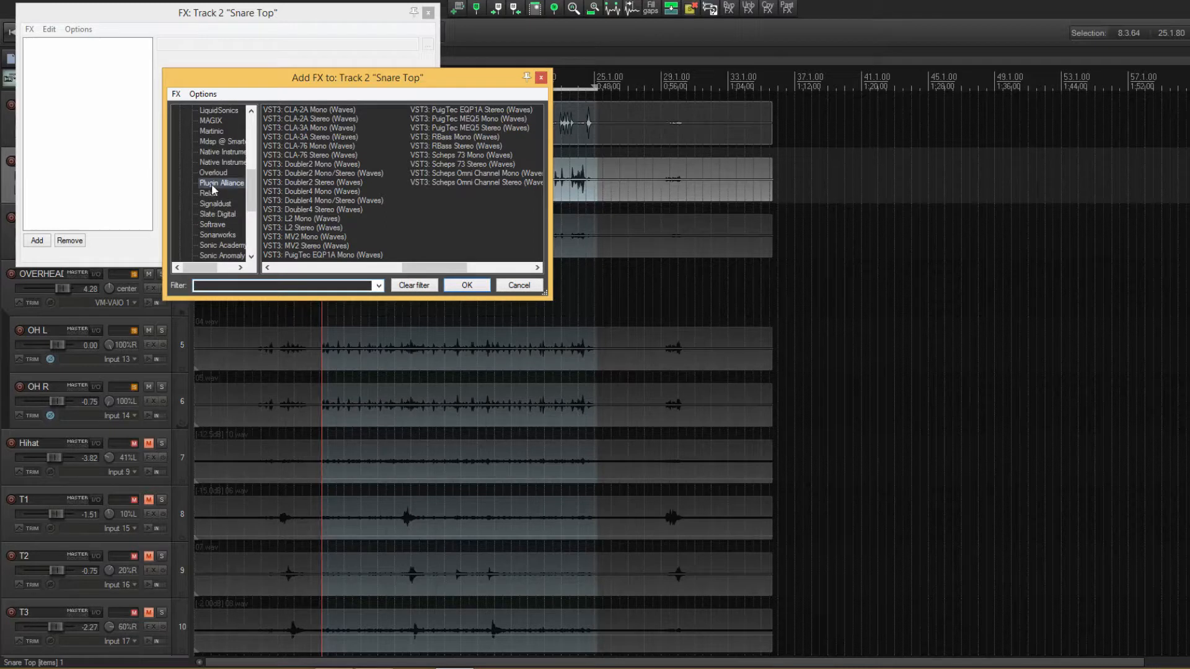
left_click(211, 184)
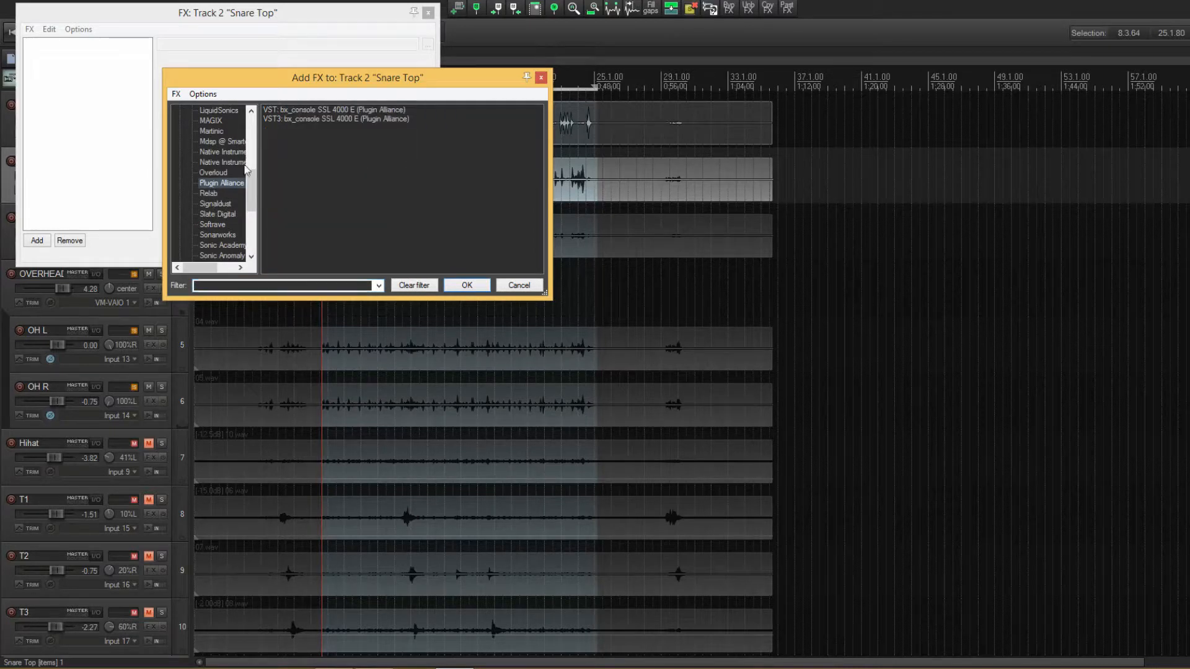
double_click(327, 119)
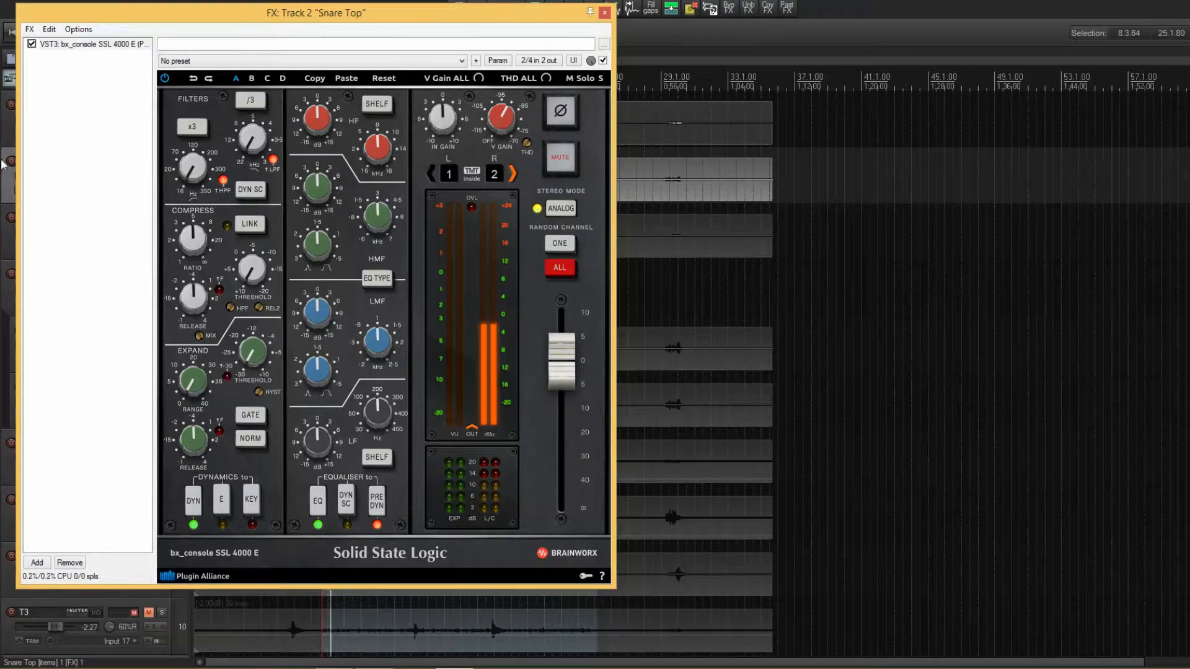
Set the snare's high-pass filter to just below 120 Hz and lower its low-pass filter to about 12 kHz.
left_click(223, 179)
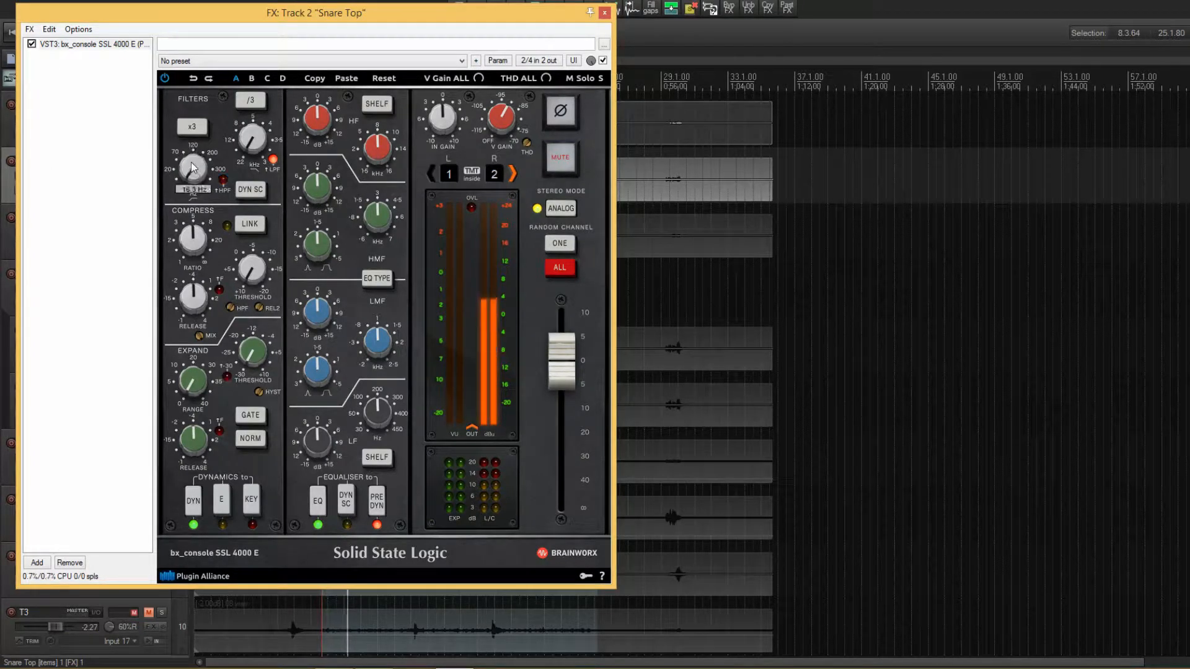
left_click_drag(191, 167, 193, 132)
left_click(222, 180)
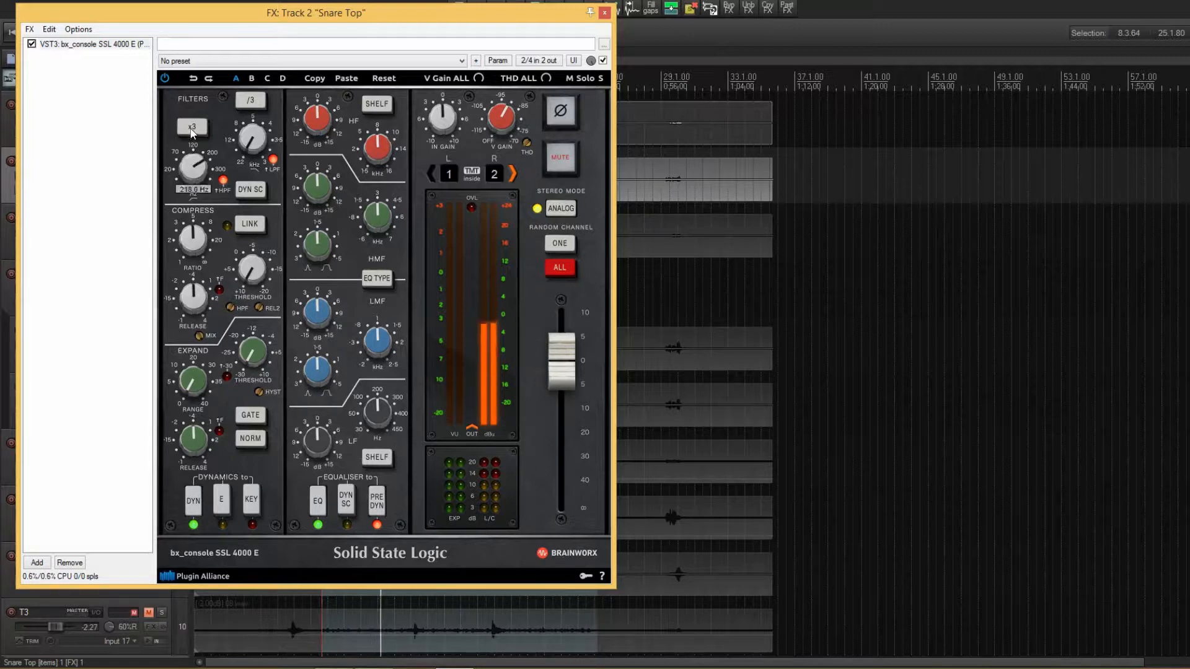
left_click_drag(192, 132, 210, 174)
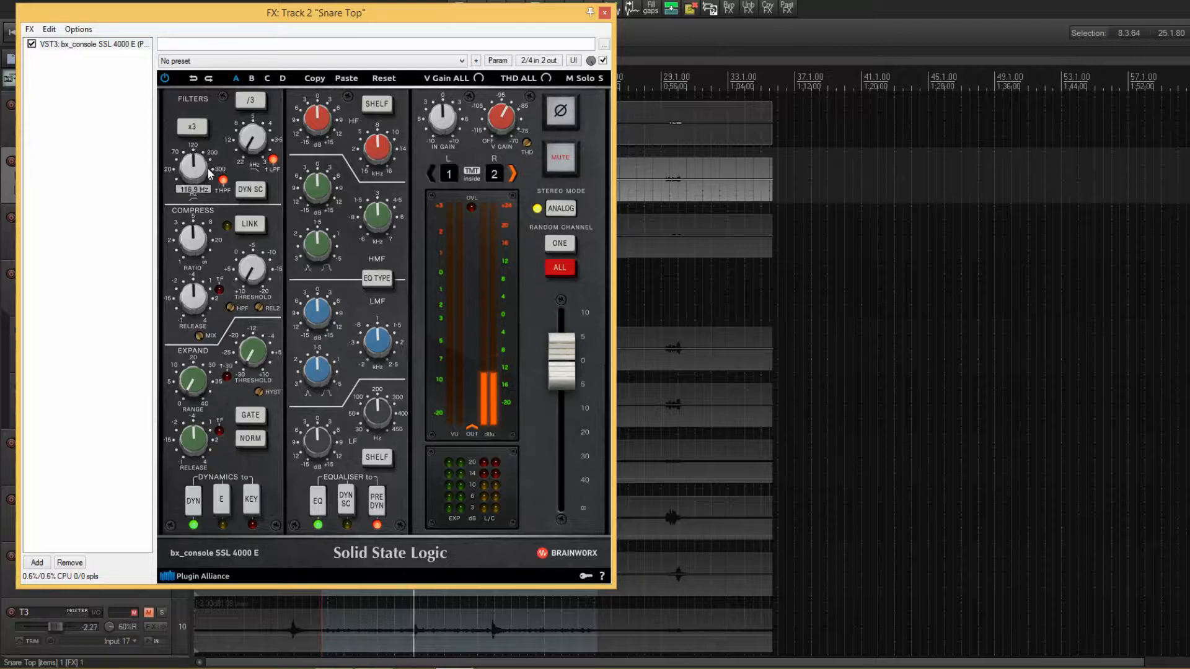
left_click_drag(209, 174, 210, 176)
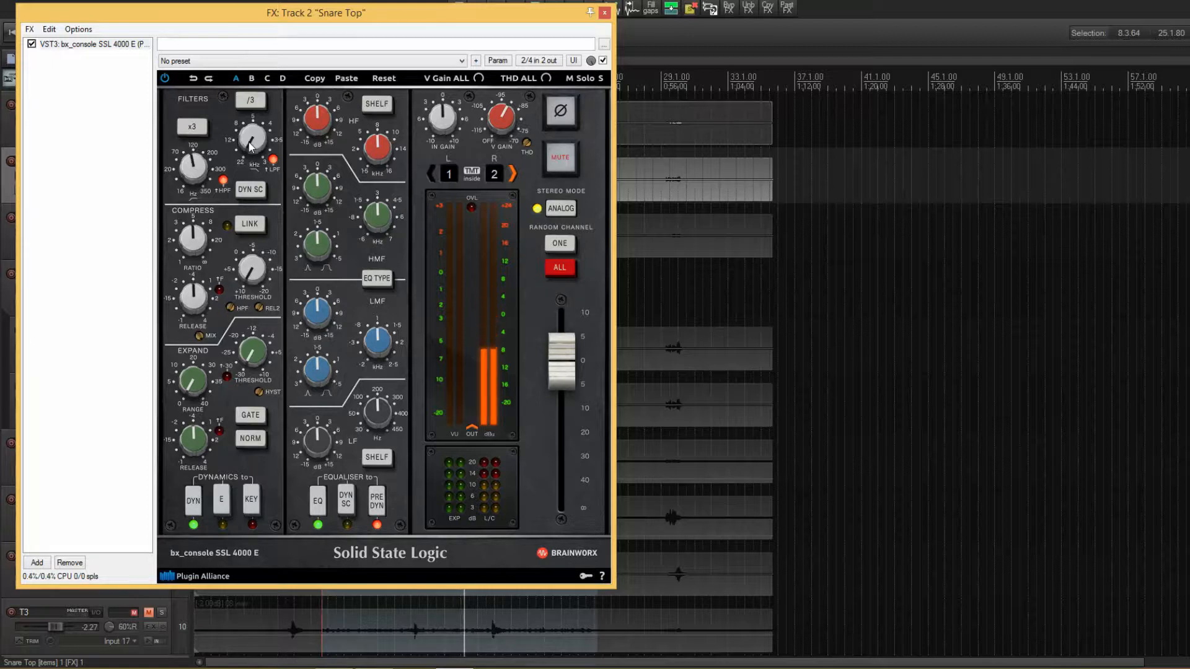
left_click_drag(249, 147, 246, 127)
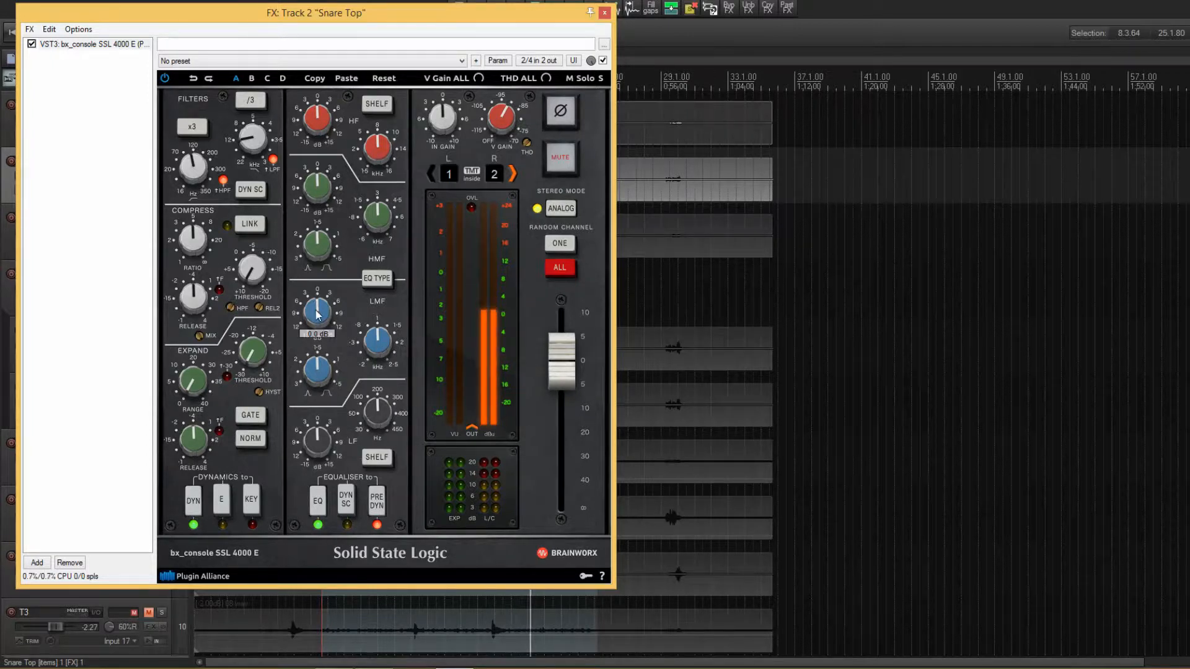
Narrow the snare's LMF band, find its frequency just below 1 kHz using a boost, and turn the gain down to a cut.
left_click_drag(328, 373, 334, 446)
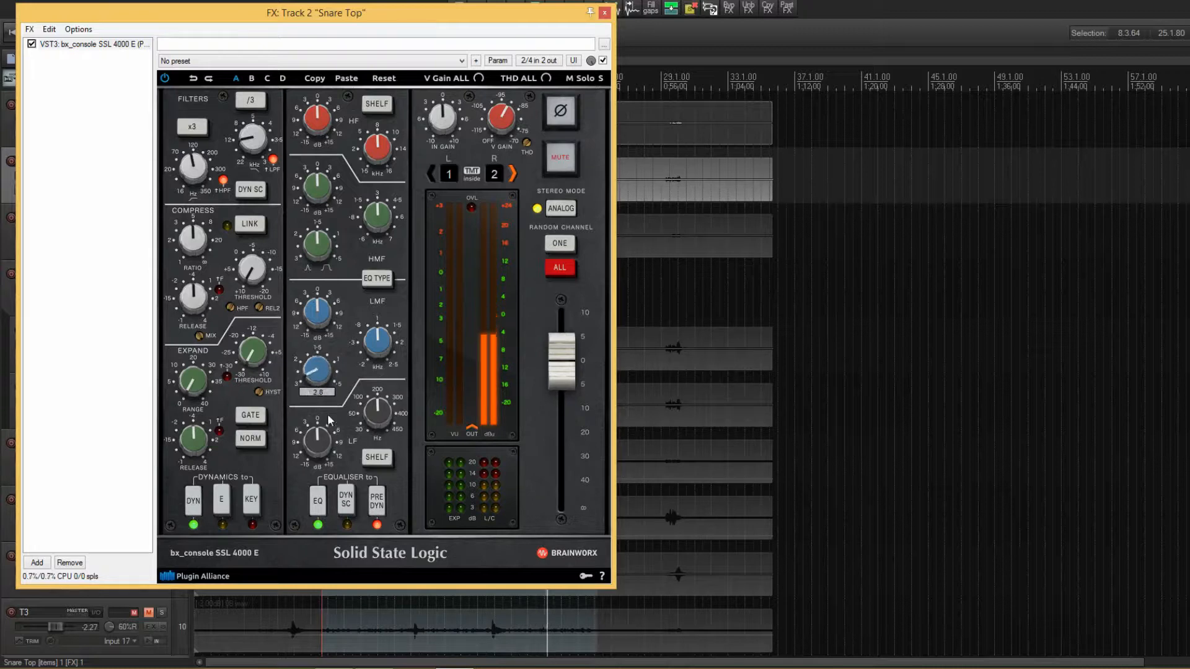
left_click_drag(316, 311, 322, 275)
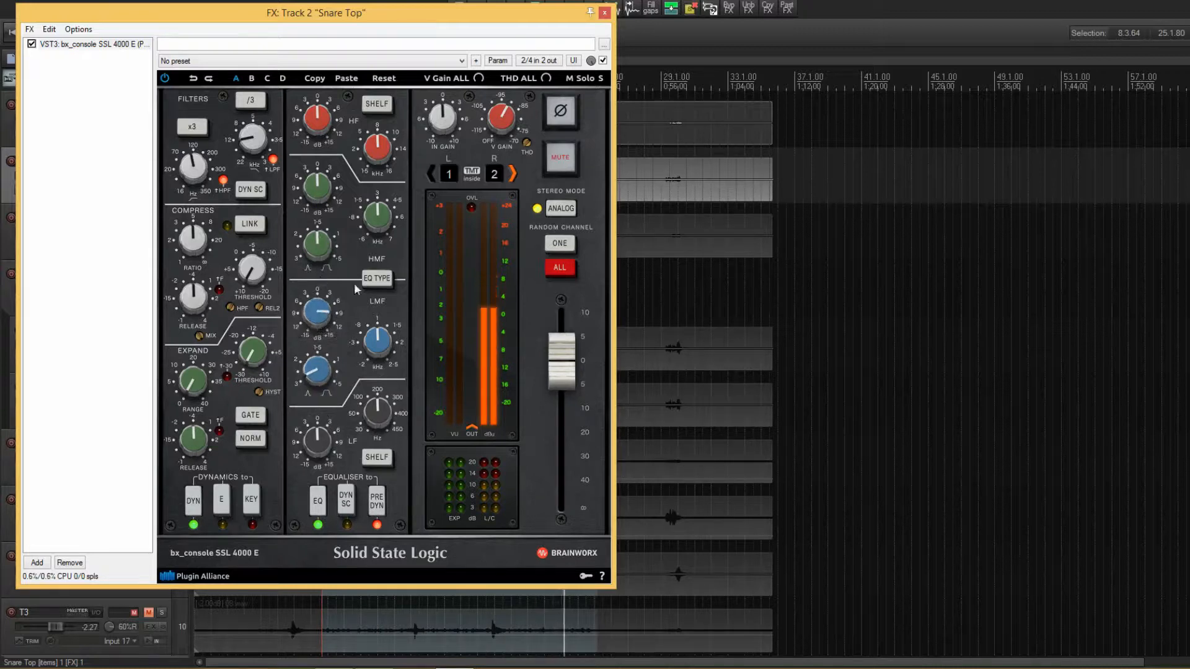
mouse_move(392, 355)
left_mouse_down()
mouse_move(384, 375)
mouse_move(381, 359)
left_mouse_up()
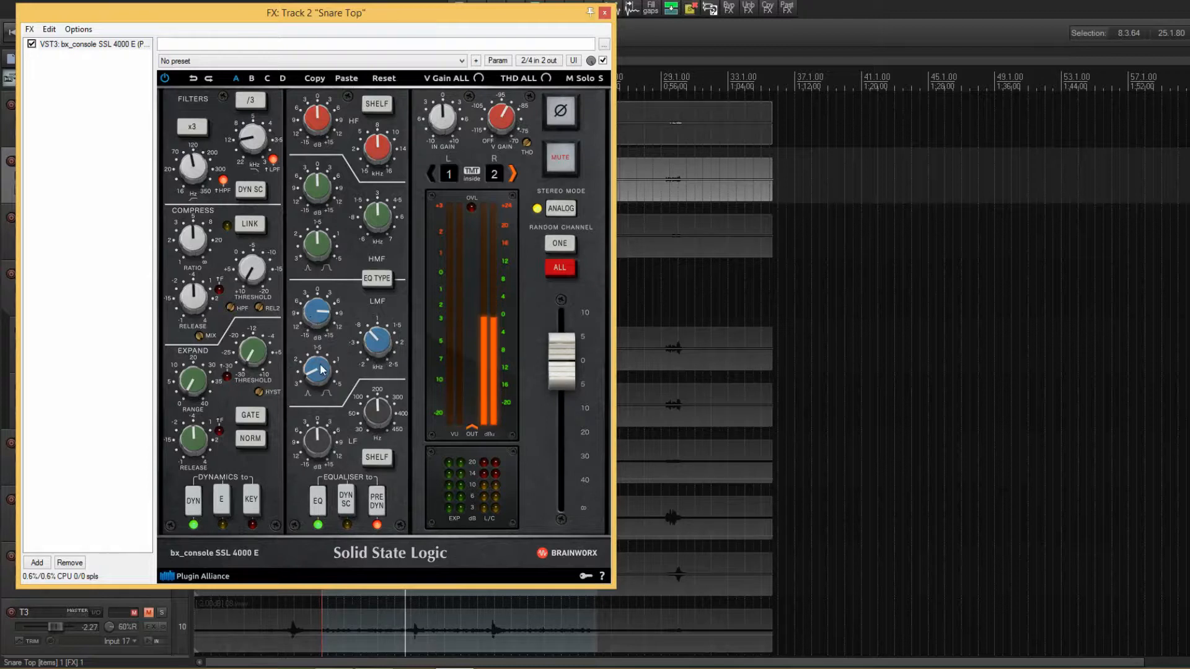
left_click_drag(321, 376, 319, 365)
left_click_drag(320, 314, 336, 394)
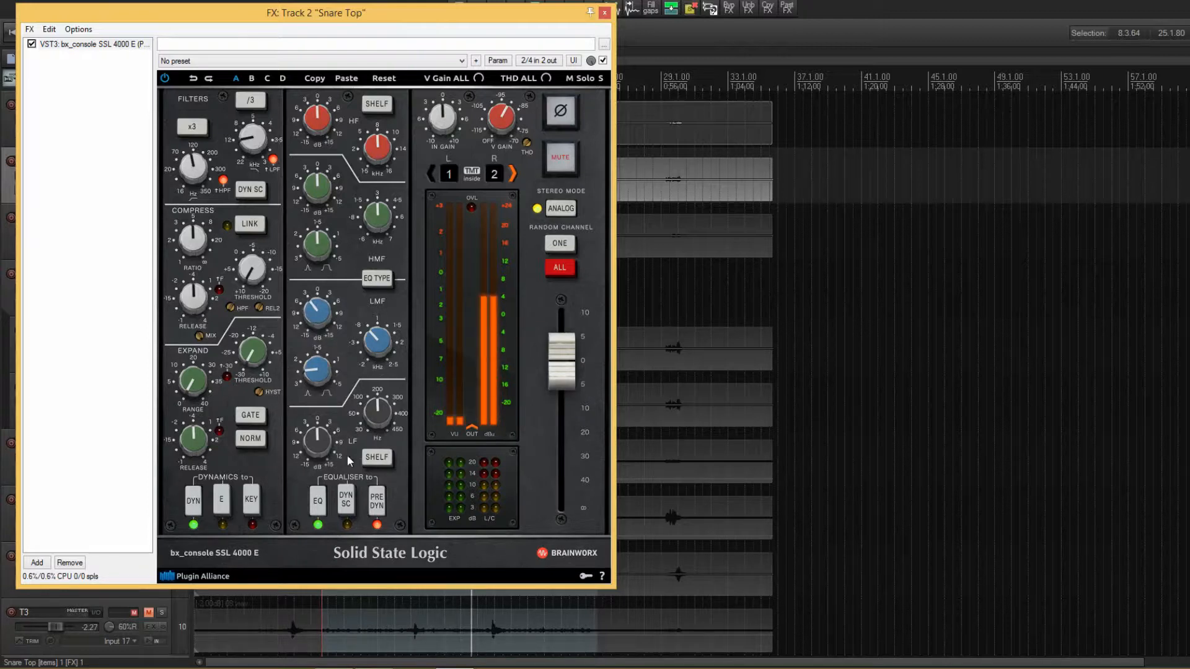
Switch the snare's LF band to Bell and give it a slight boost at about 175 Hz.
left_click(371, 459)
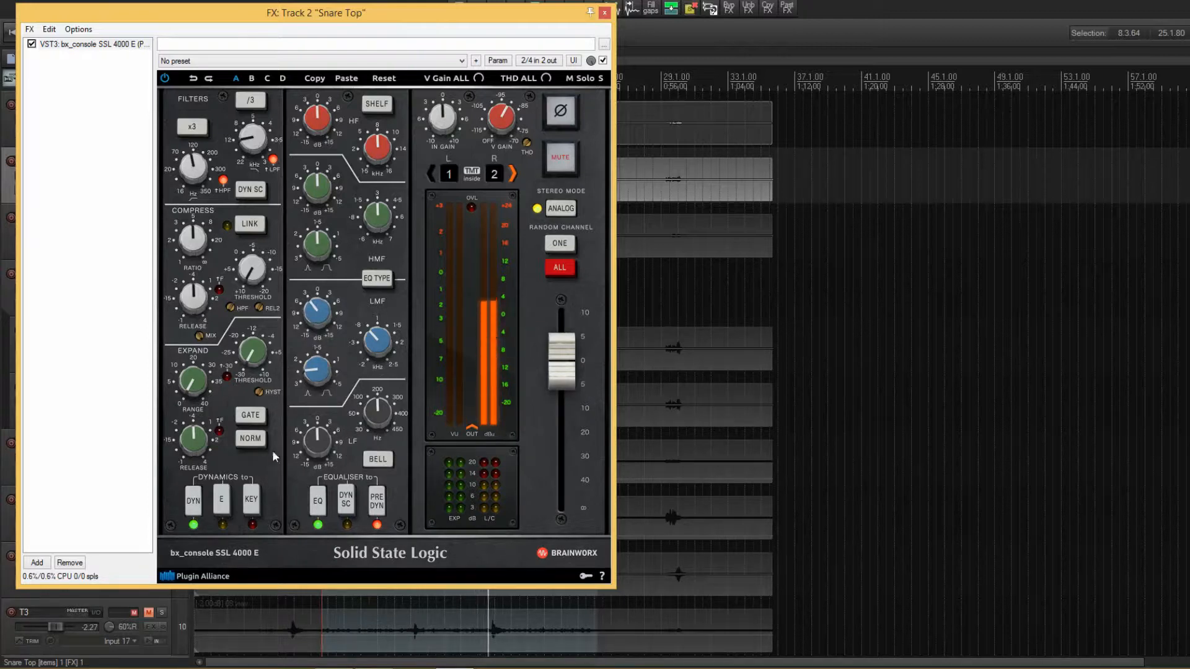
left_click_drag(317, 437, 377, 404)
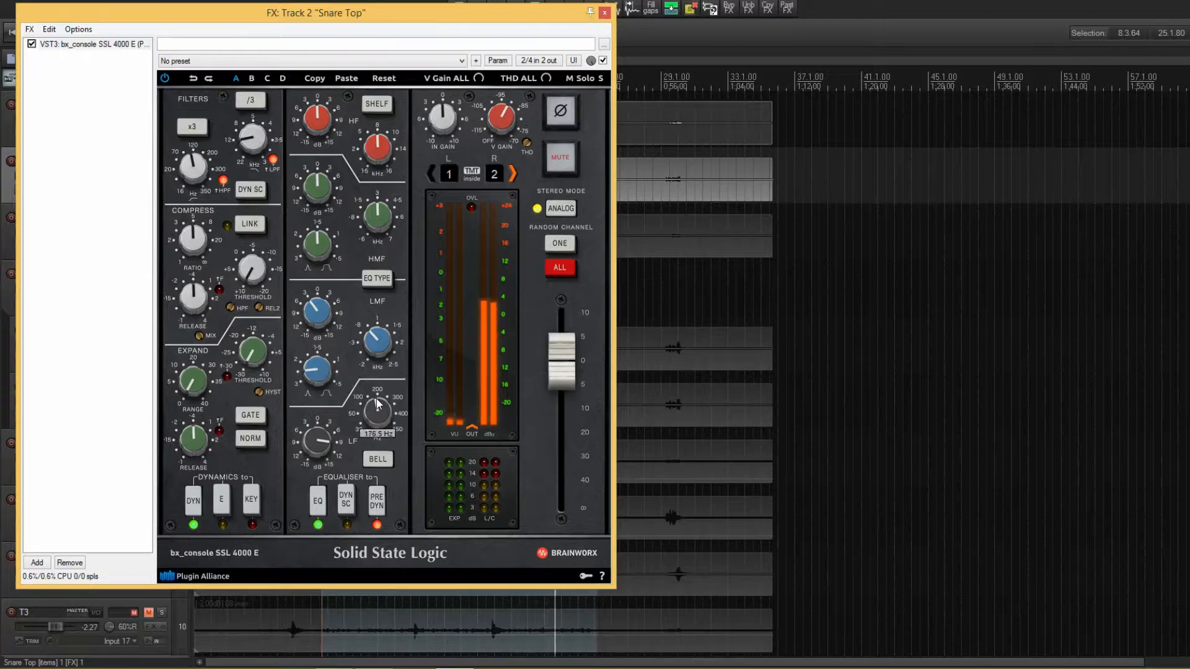
left_click_drag(317, 441, 325, 479)
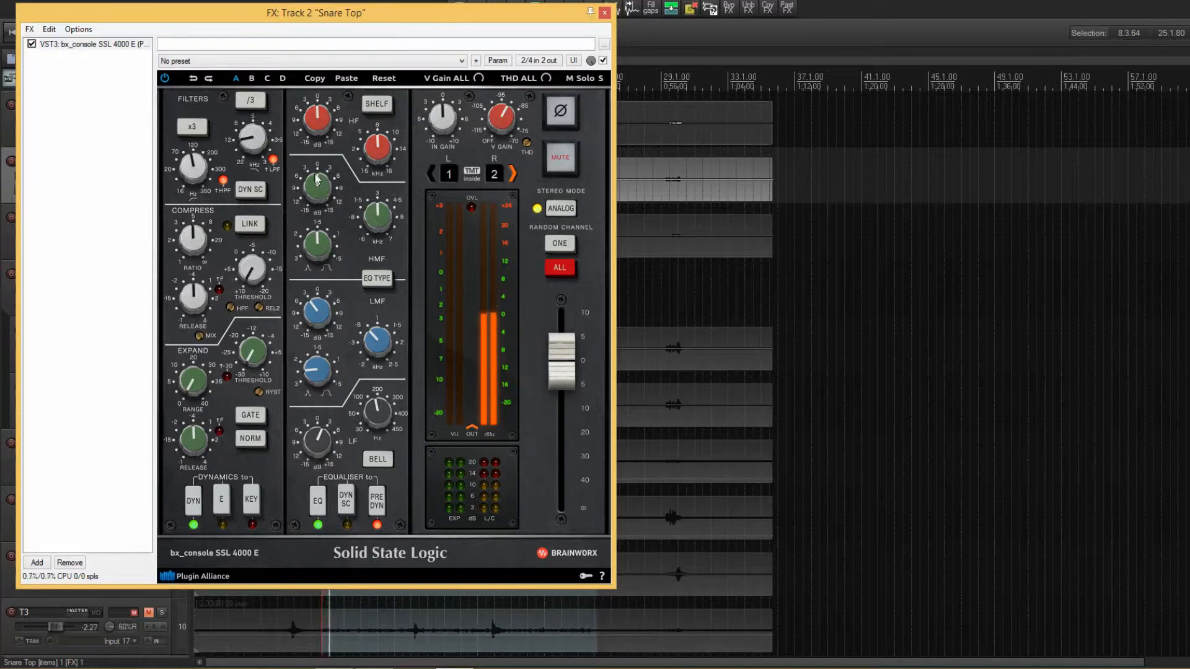
Boost the snare's HMF band by about 2 dB somewhat above 3 kHz and raise the HF band's gain.
left_click_drag(317, 183, 318, 167)
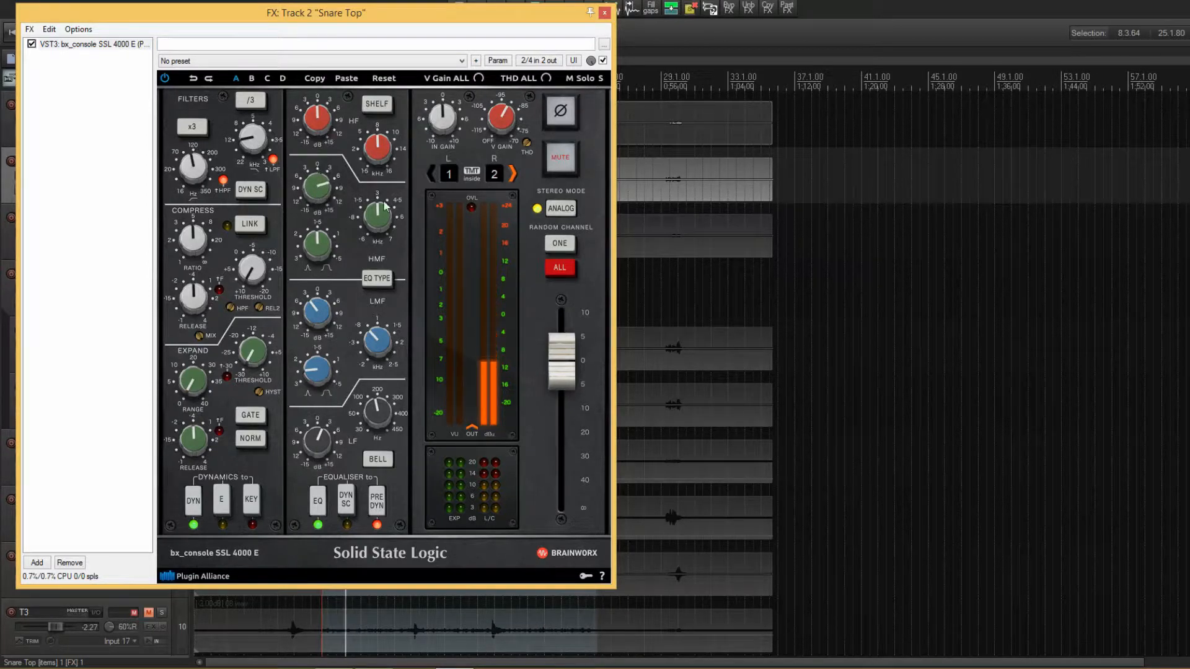
left_click_drag(381, 205, 323, 201)
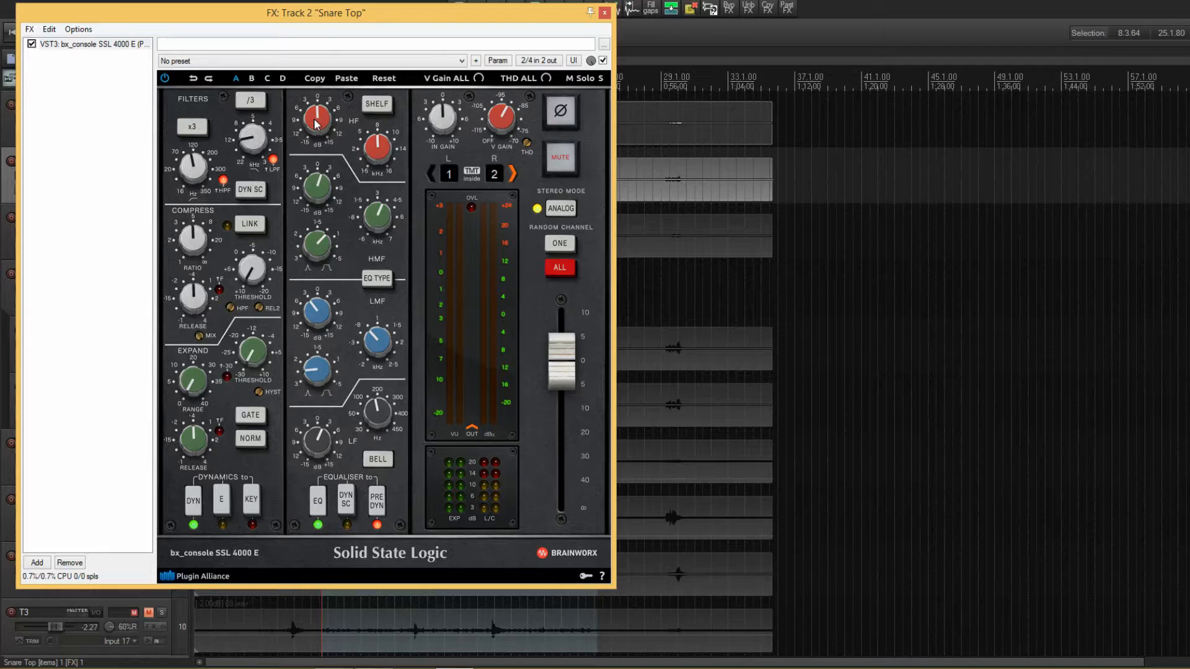
left_click_drag(316, 124, 313, 97)
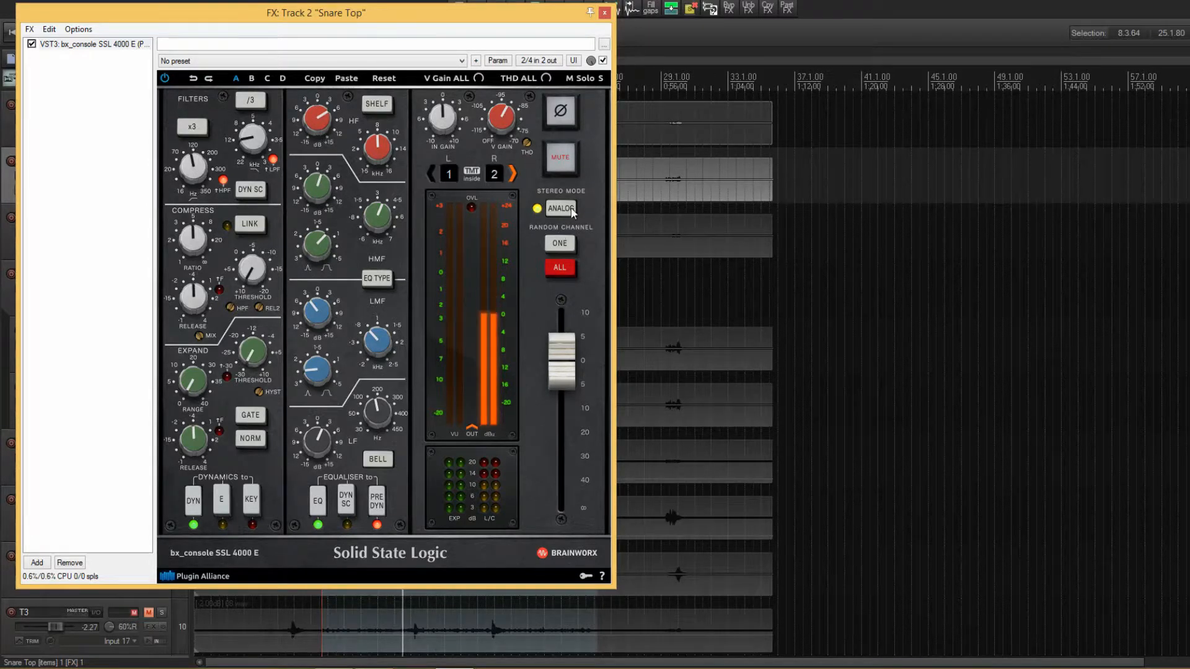
Switch the stereo mode to Digital with channel 2 on both sides and set the snare's HF boost to about 6 dB.
left_click(513, 175)
left_click(514, 175)
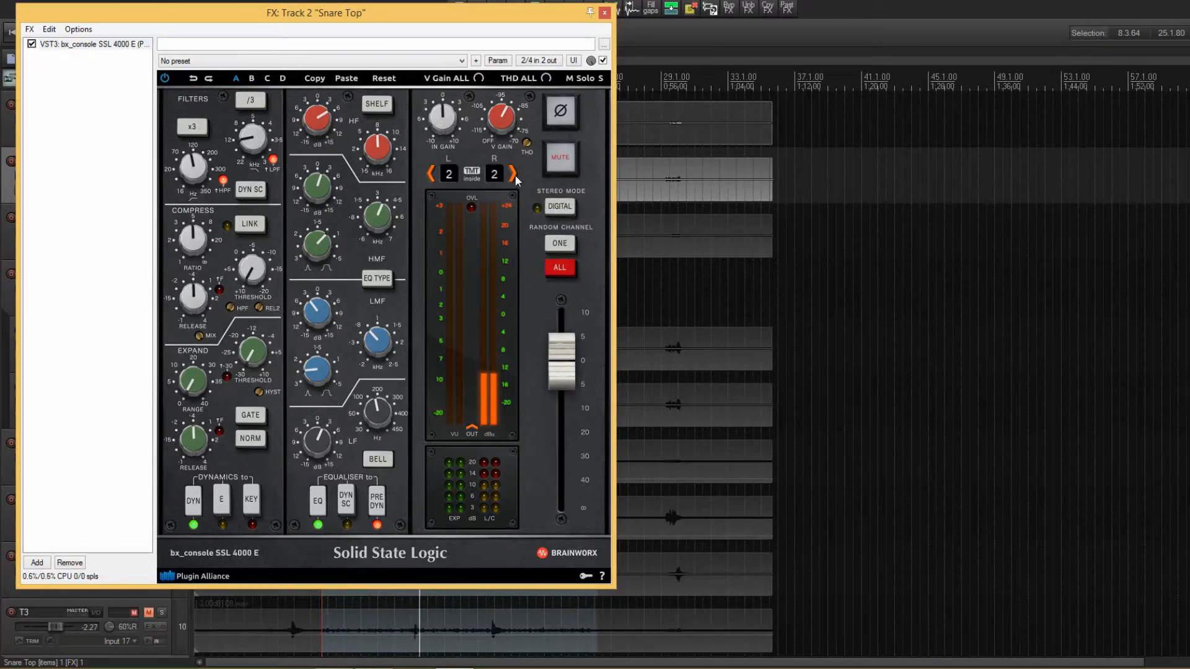
mouse_move(316, 185)
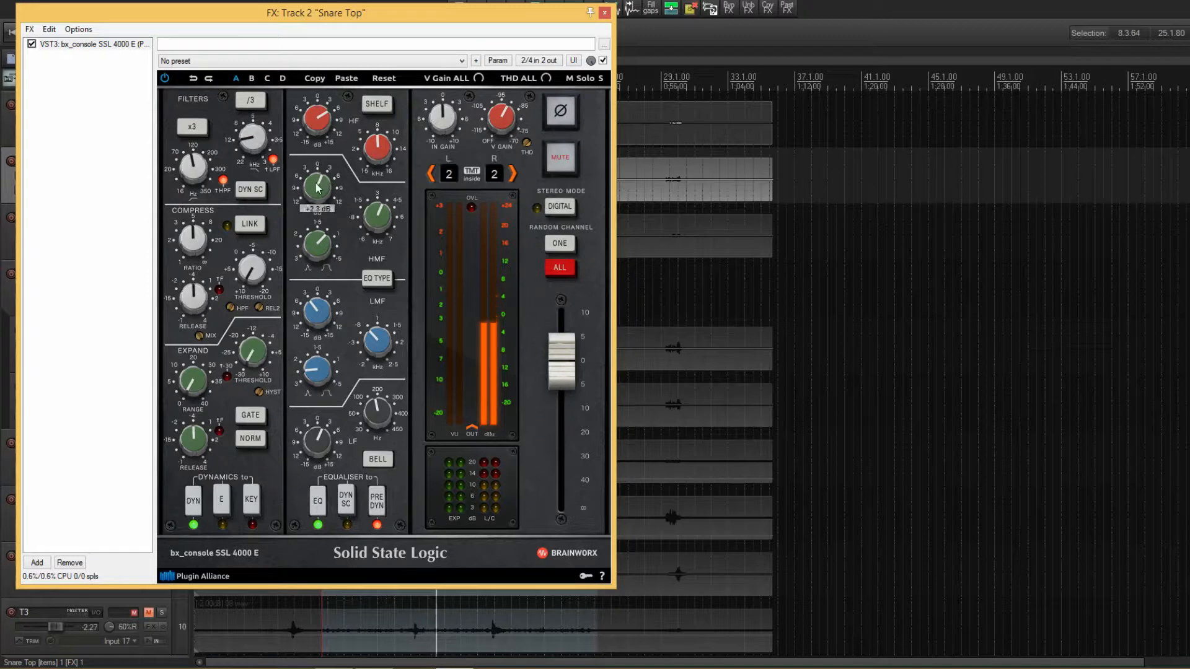
mouse_move(315, 123)
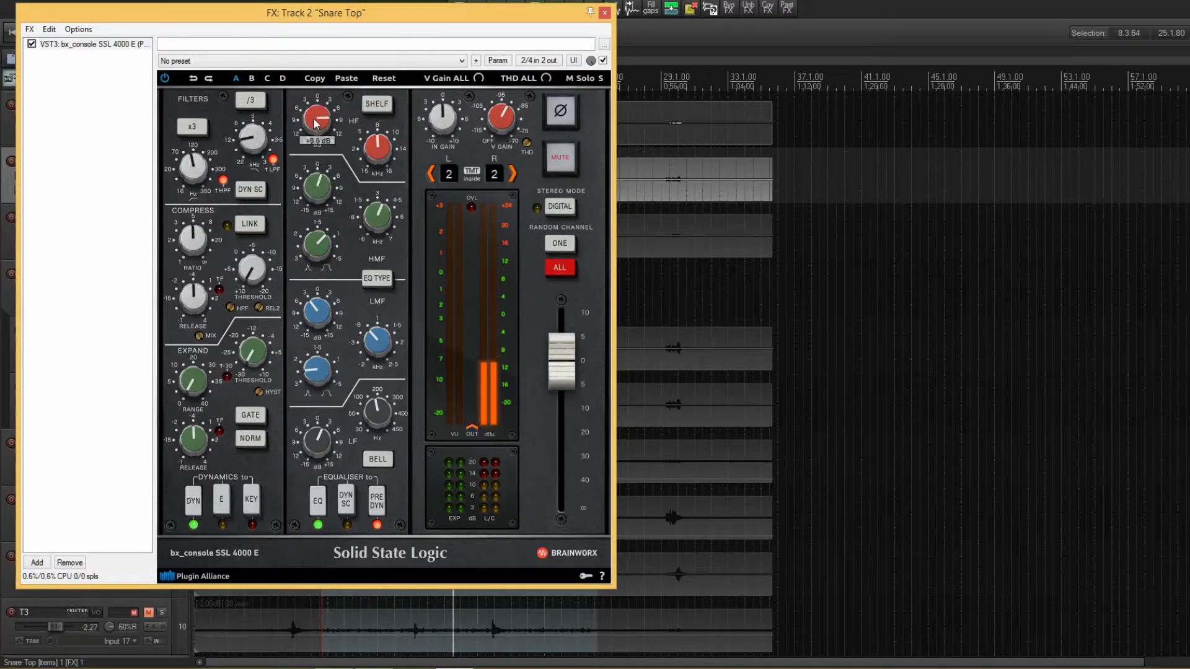
left_click_drag(315, 123, 315, 137)
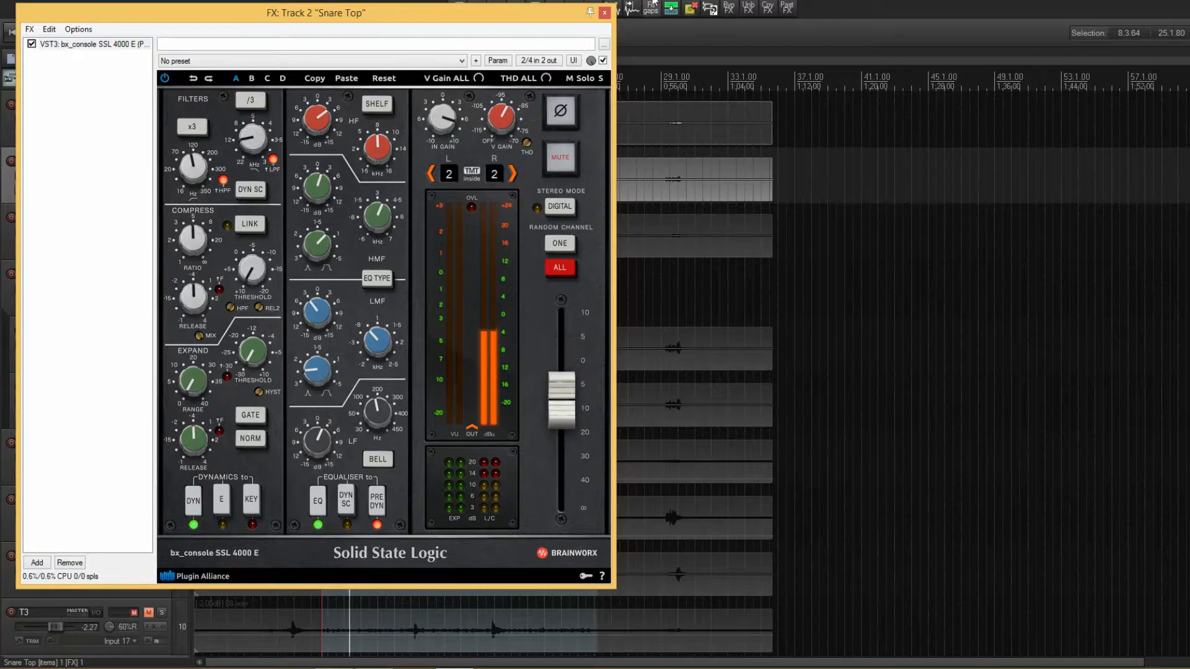
Compare the snare with the console plugin bypassed and active during playback.
left_click(603, 60)
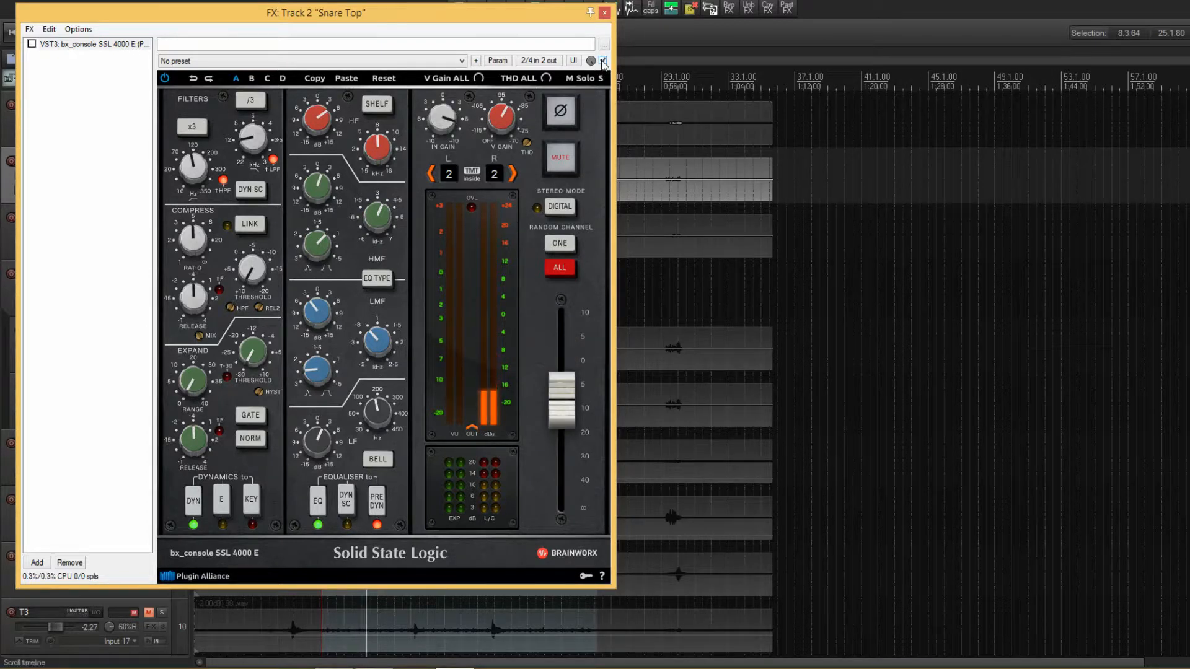
left_click(603, 61)
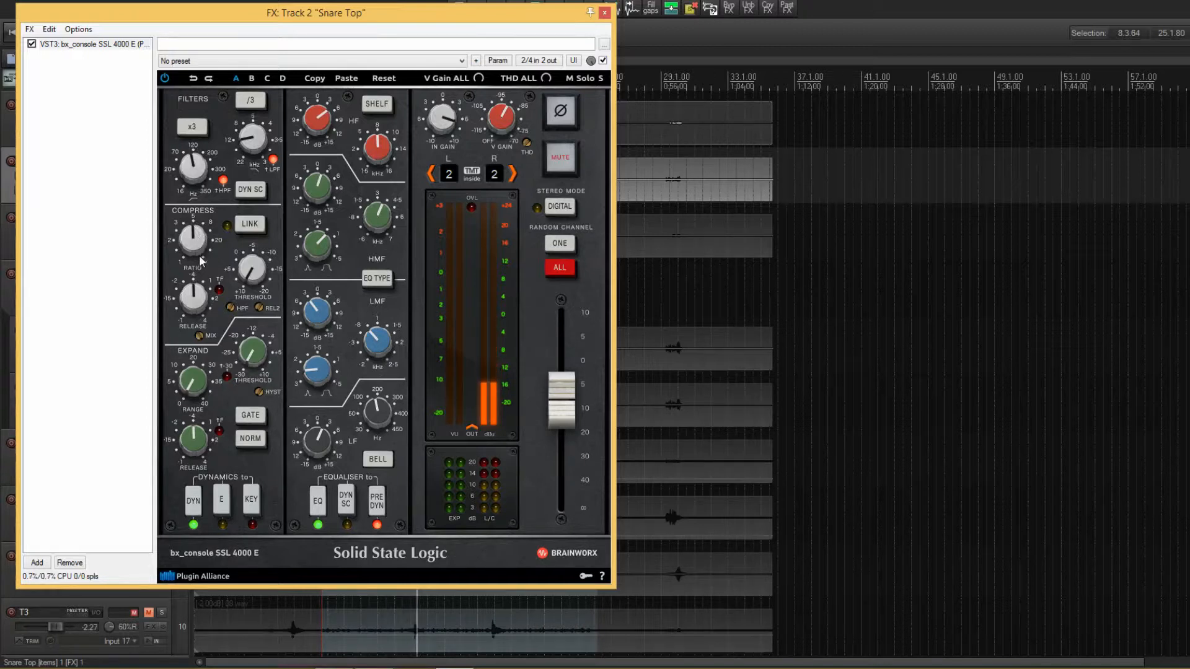
Set the snare compressor's ratio to below 5 and its threshold between -10 and -15 dB, and stop playback.
mouse_move(199, 251)
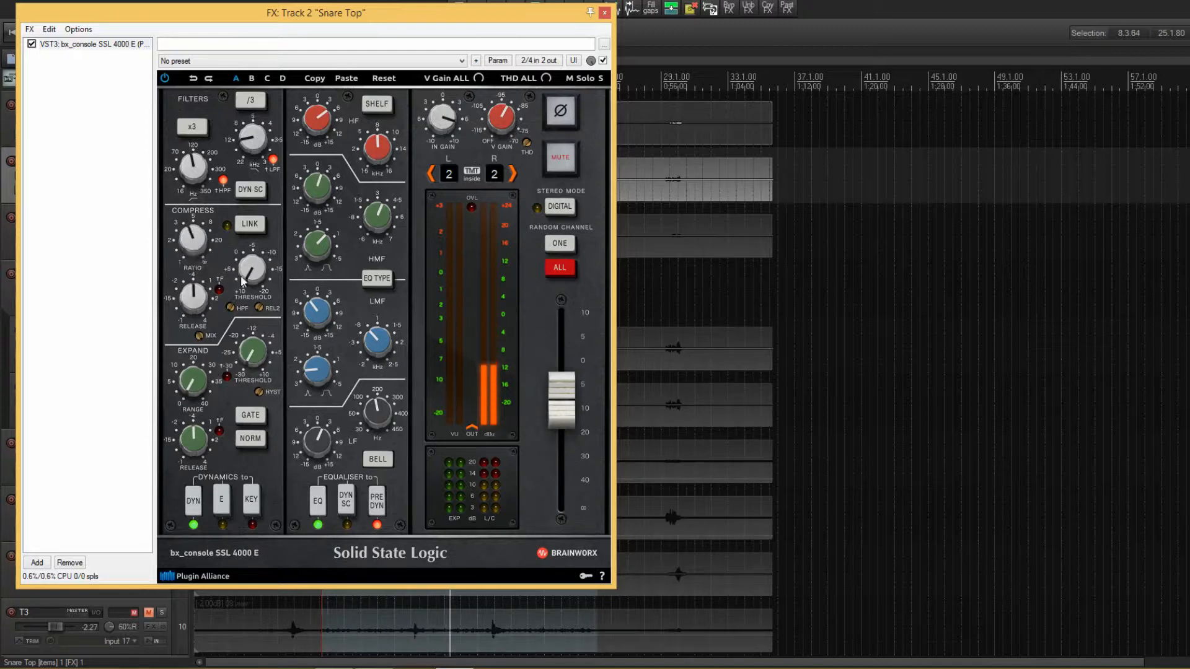
left_click_drag(253, 279, 251, 190)
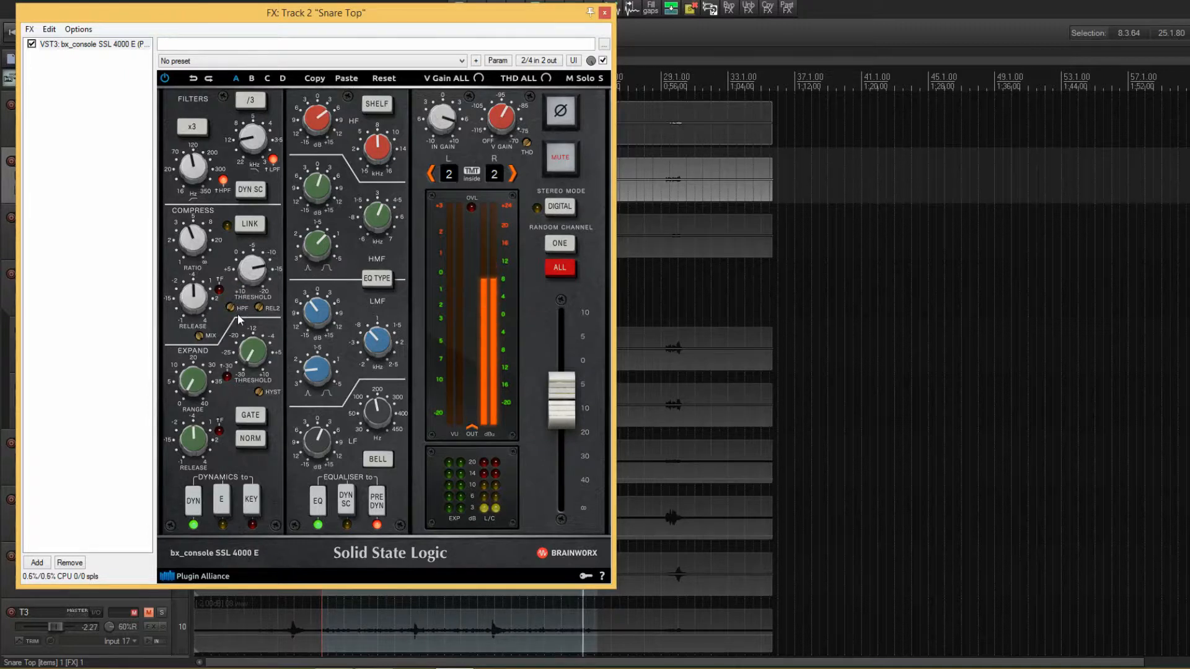
key("space")
Load the bx_console SSL 4000 E on the OVERHEADS folder track and set its high-pass filter just above 120 Hz during playback.
left_click_drag(455, 14, 873, 40)
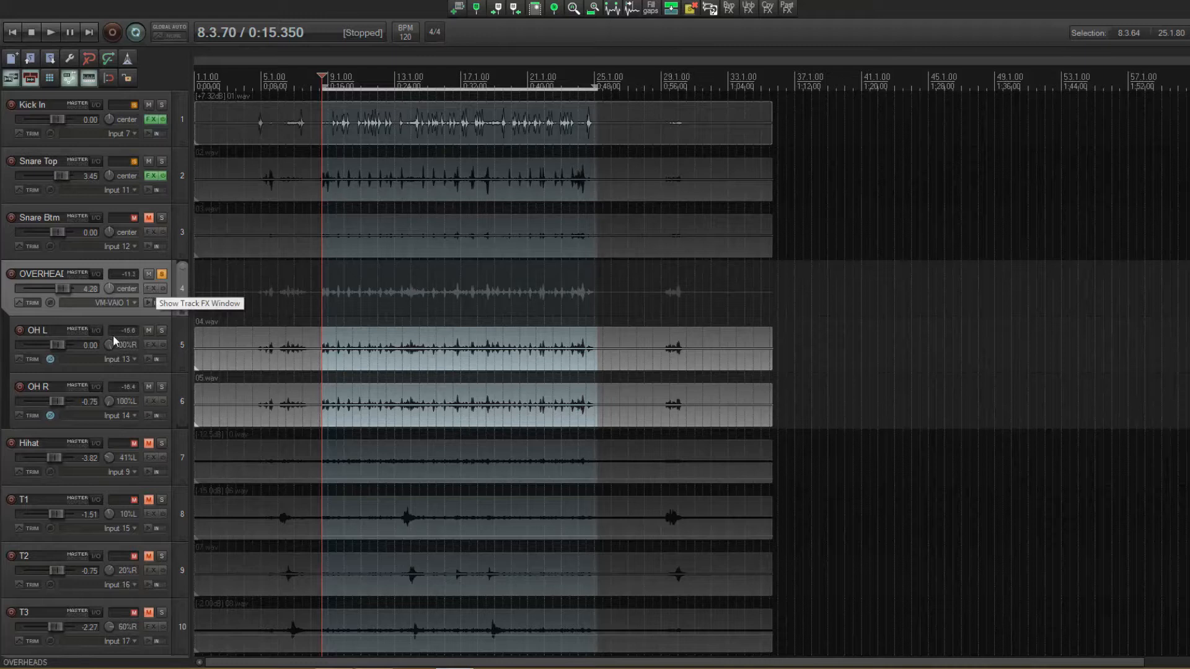
left_click(150, 288)
key("space")
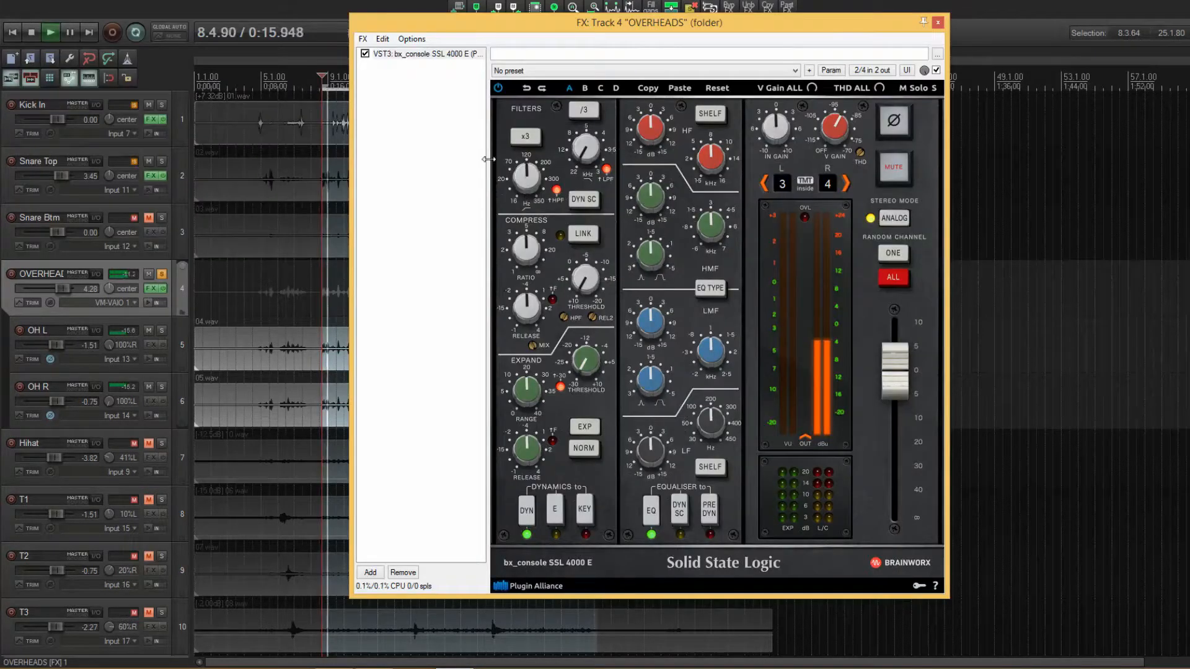
mouse_move(527, 182)
left_mouse_down()
mouse_move(527, 146)
mouse_move(531, 181)
left_mouse_up()
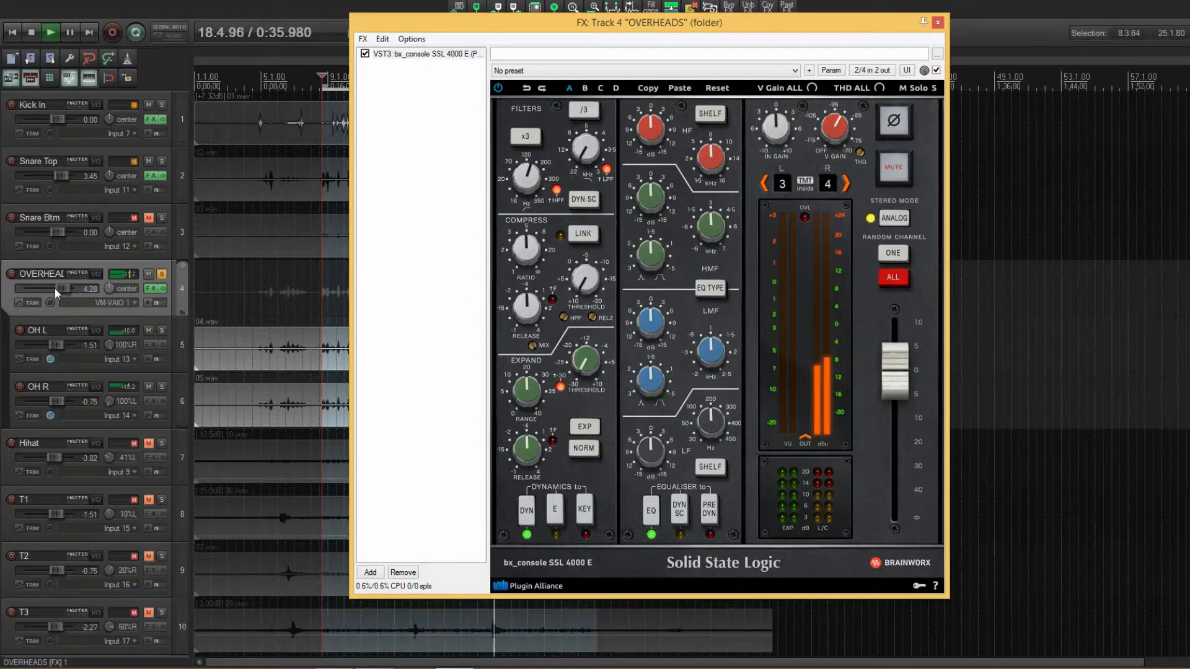
Pan the OVERHEADS folder track 6% right and restart playback of the looped section.
left_click_drag(108, 290, 108, 289)
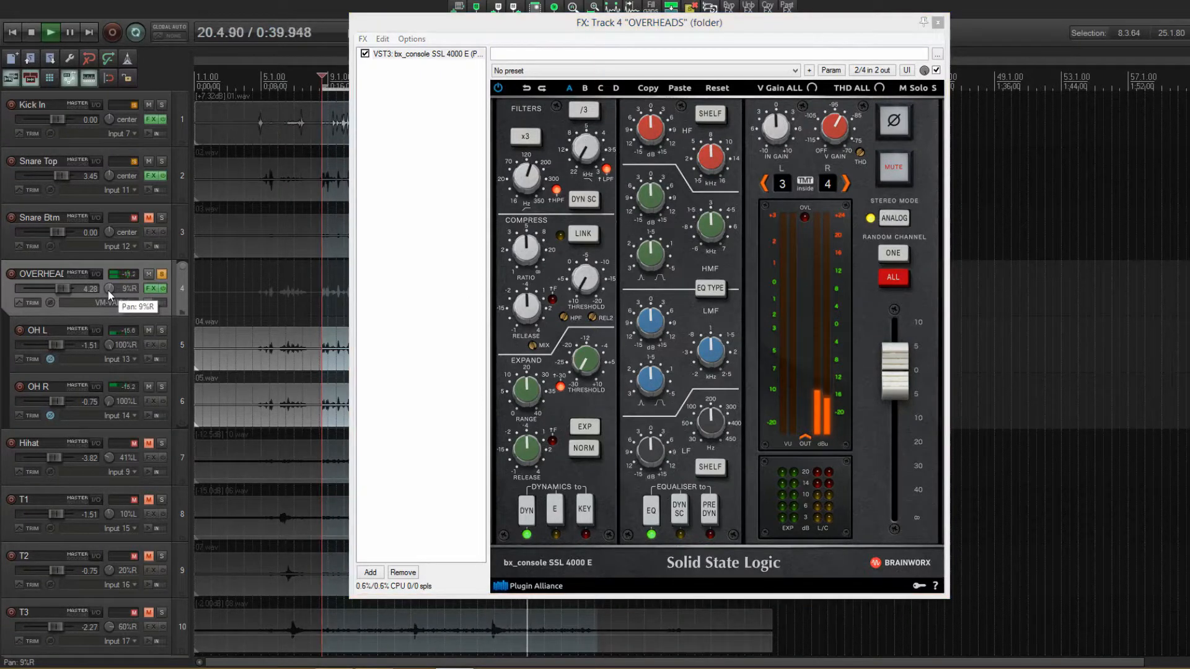
left_click_drag(108, 290, 108, 293)
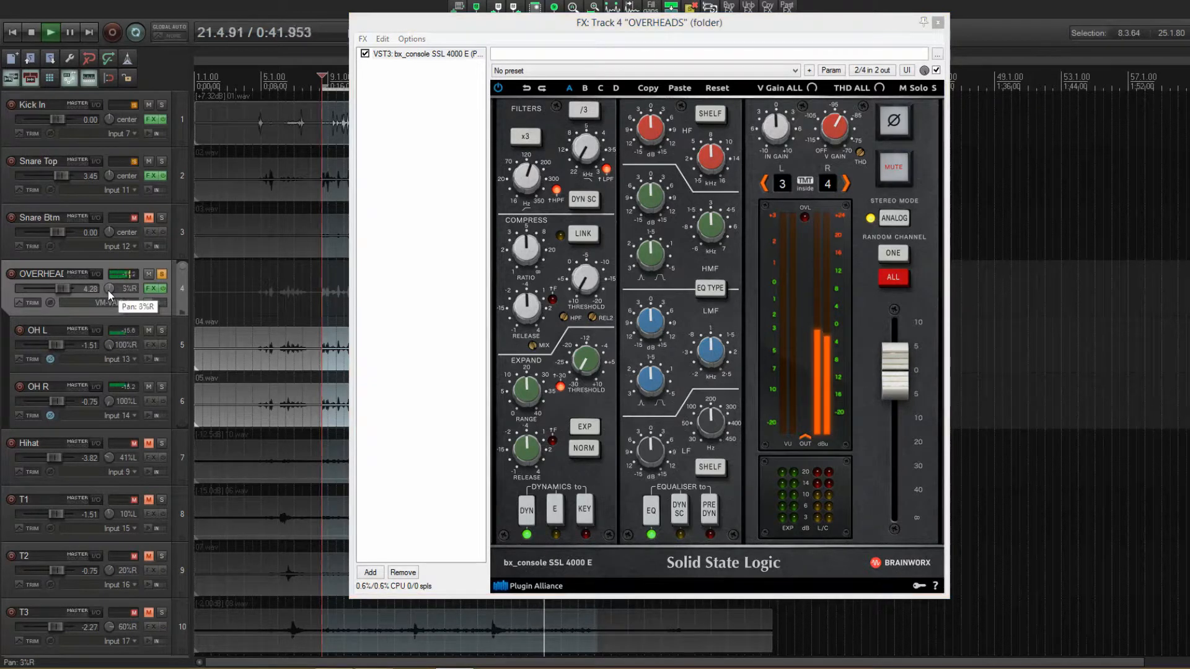
left_click(761, 24)
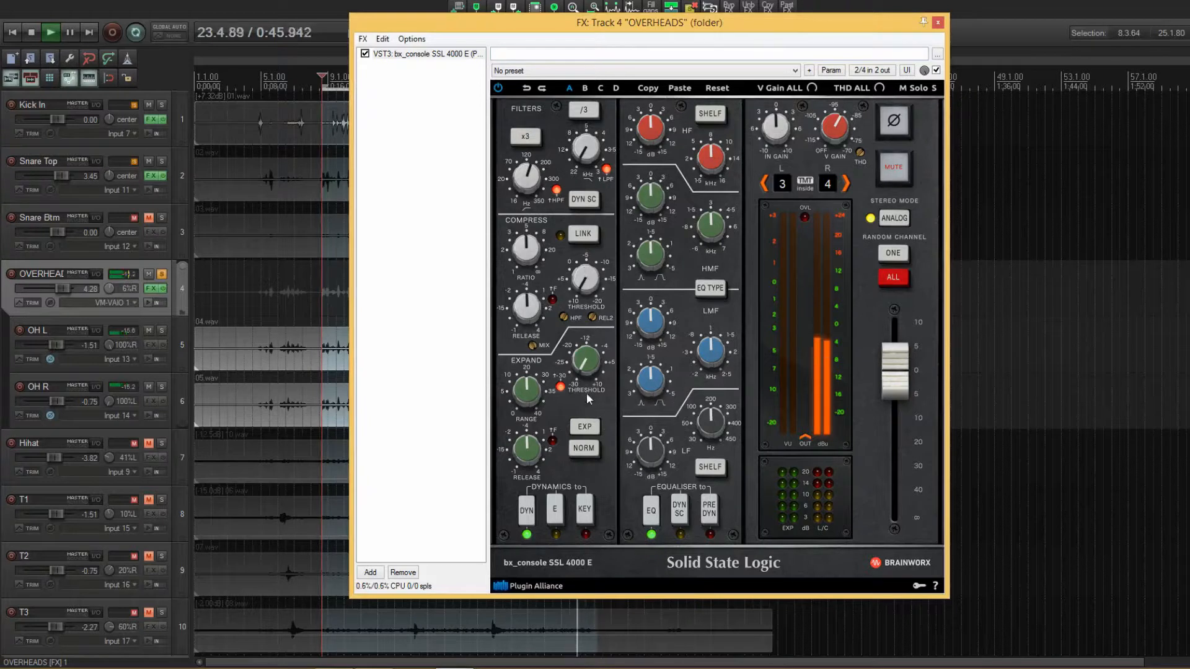
key("space")
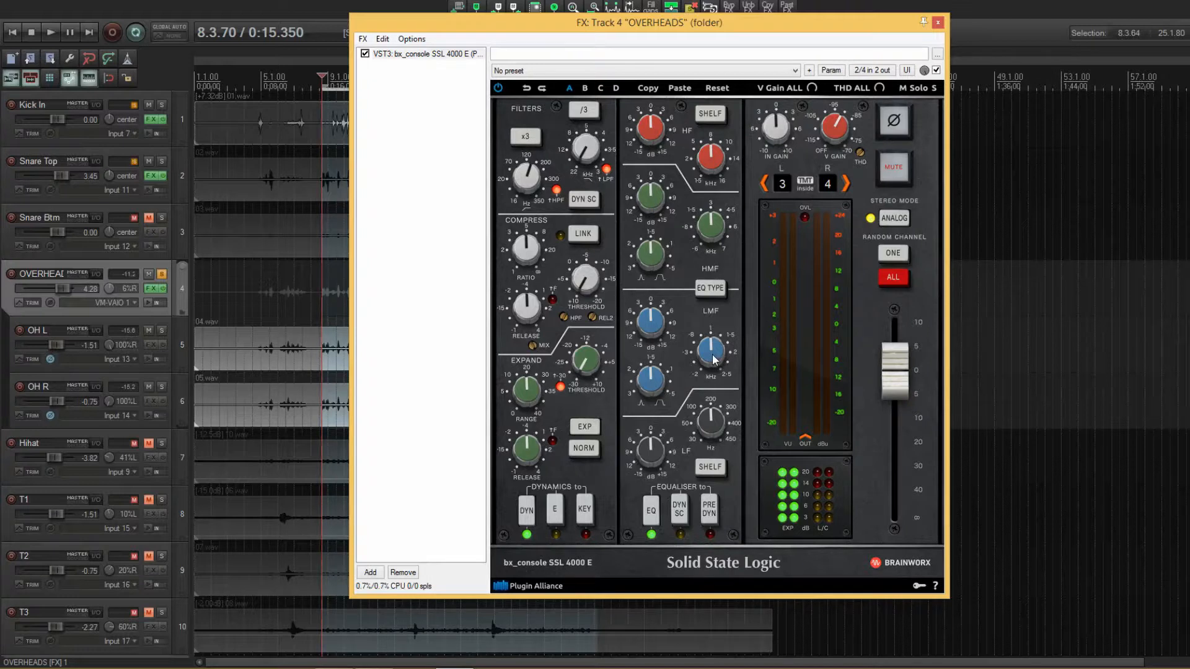
key("space")
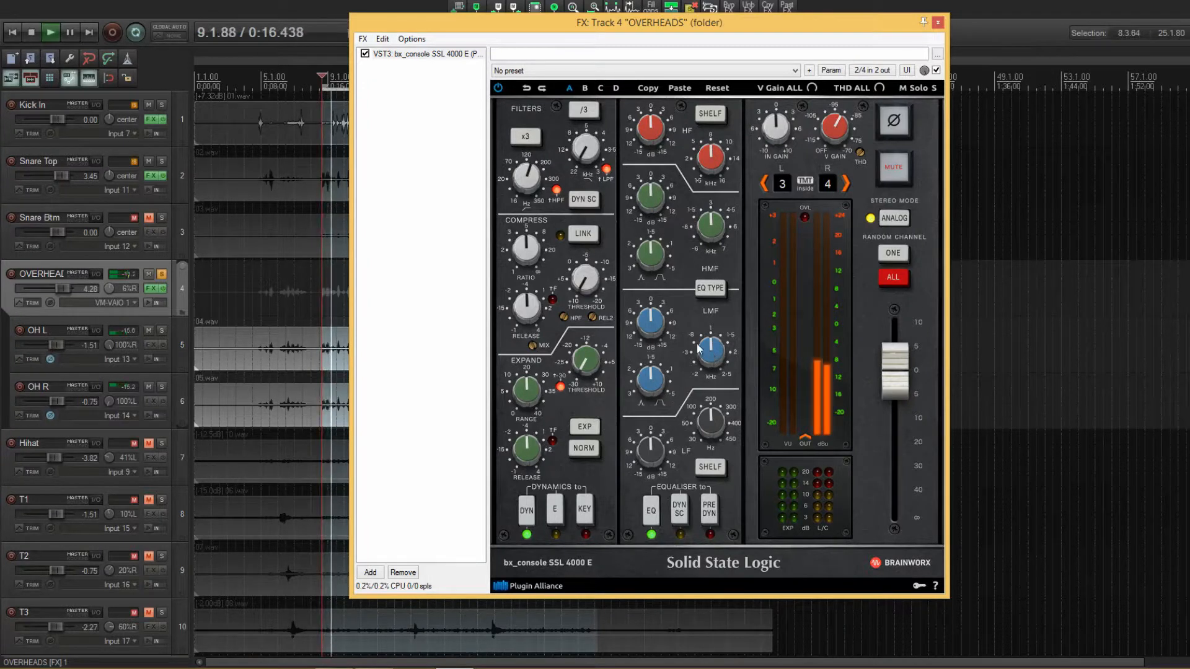
Sweep the overheads' LMF band with a boost during playback, then settle on a slight cut below 1 kHz and adjust its Q.
left_click_drag(655, 323, 654, 286)
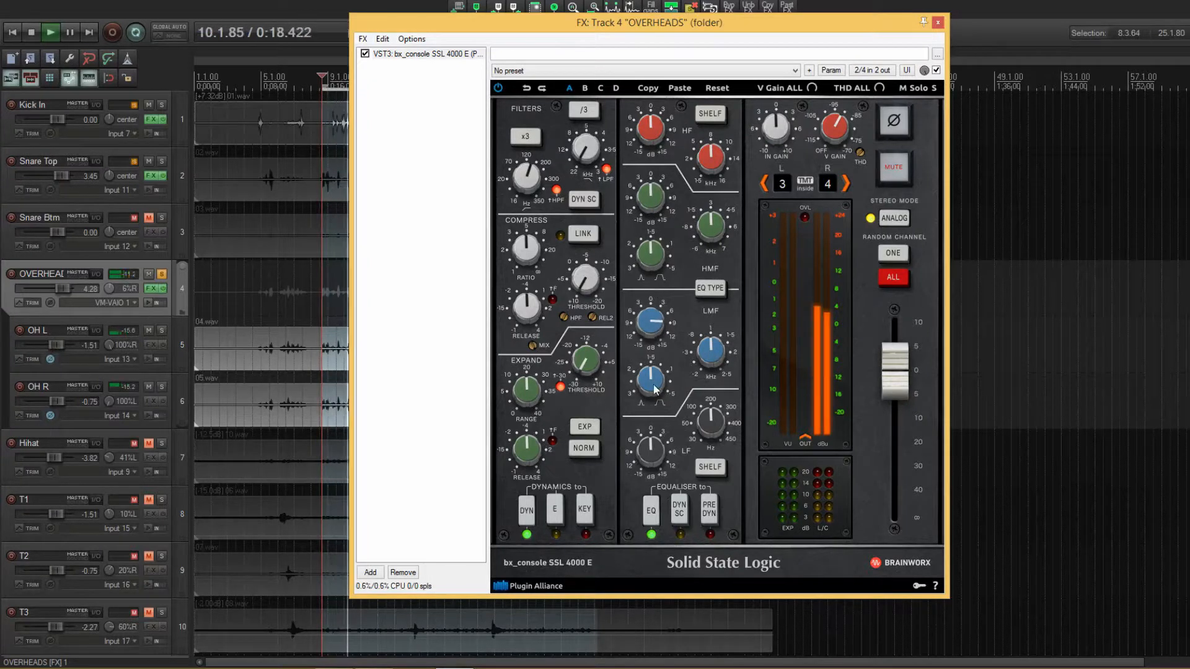
left_click_drag(656, 382, 659, 432)
left_click_drag(710, 352, 663, 376)
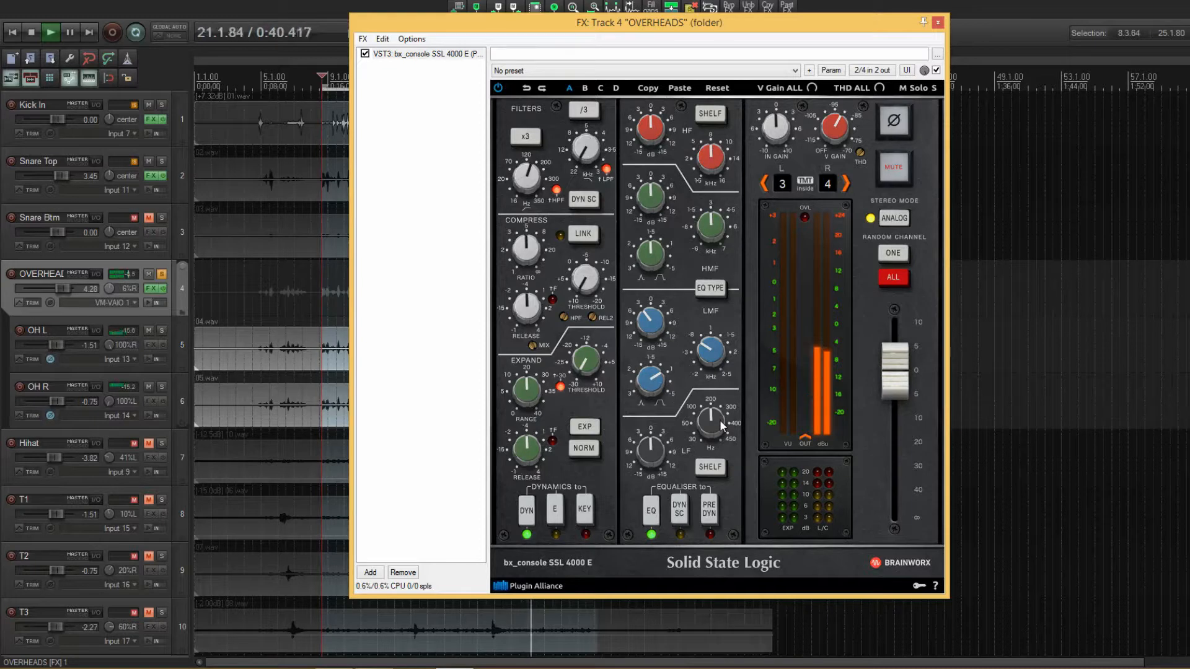
Try a bell on the overheads' LF band, then set it to a small shelf boost between 100 and 200 Hz.
left_click(706, 468)
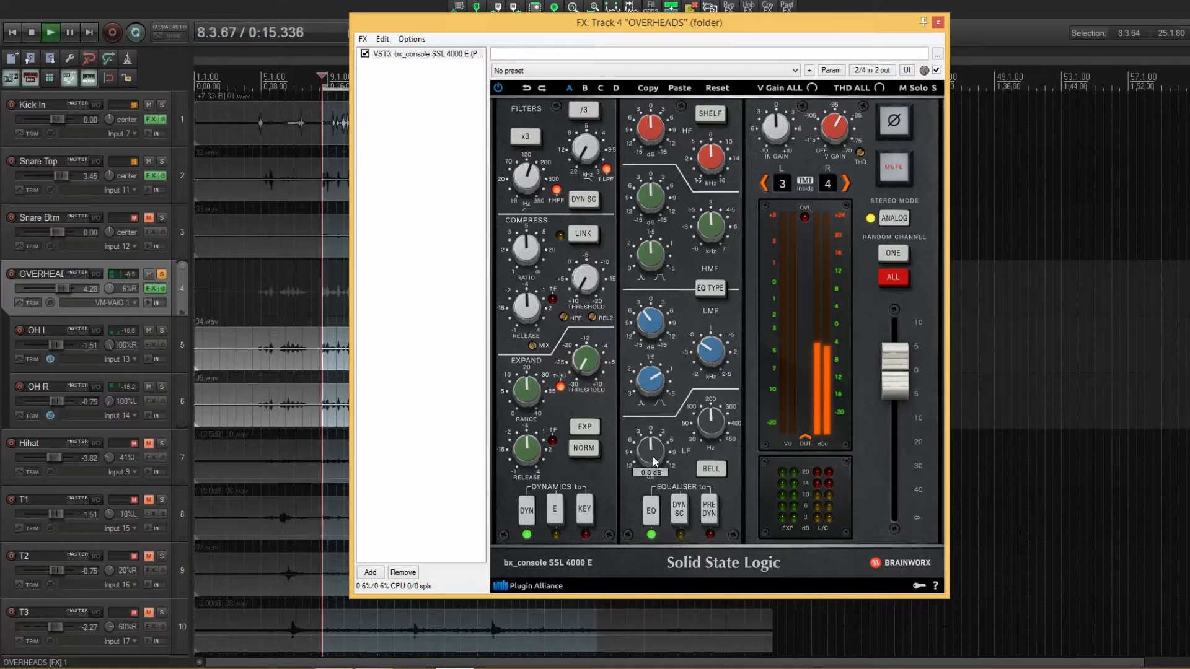
left_click_drag(652, 456, 707, 440)
mouse_move(707, 428)
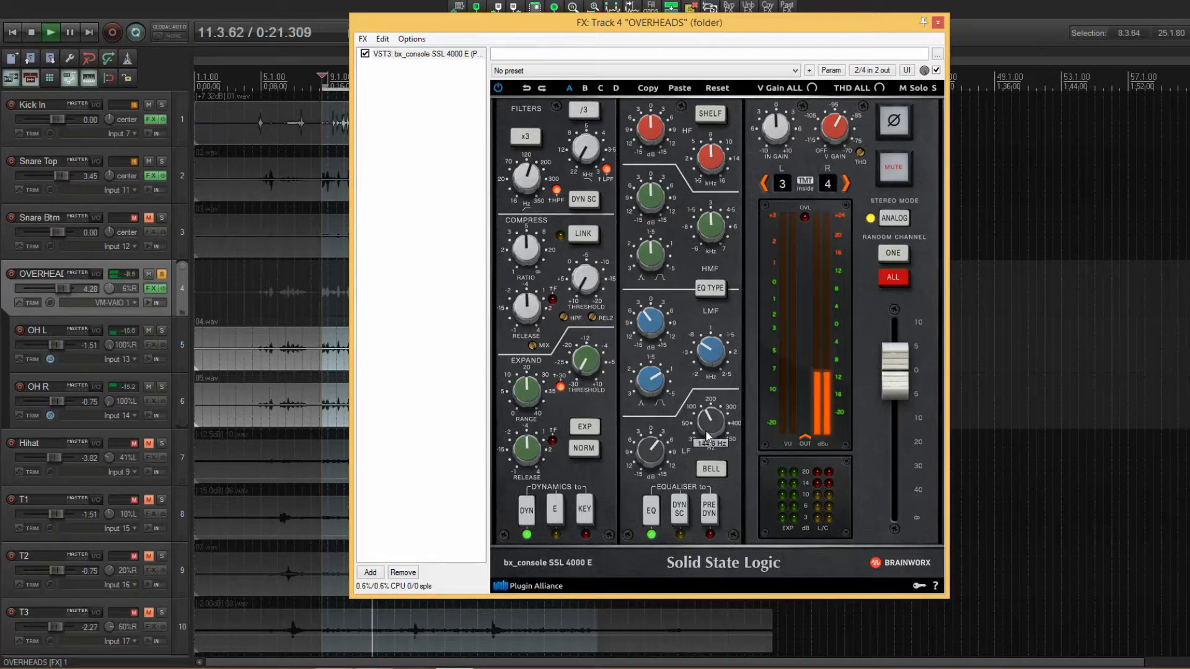
left_click(696, 472)
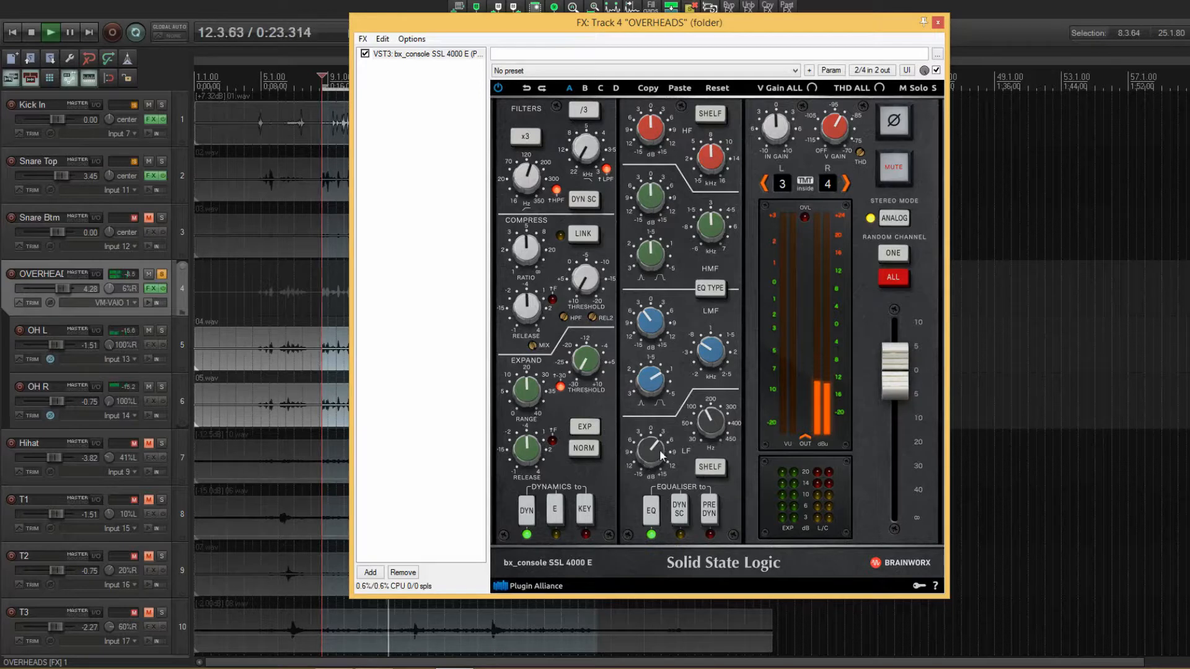
mouse_move(657, 452)
left_mouse_down()
mouse_move(655, 414)
mouse_move(656, 459)
left_mouse_up()
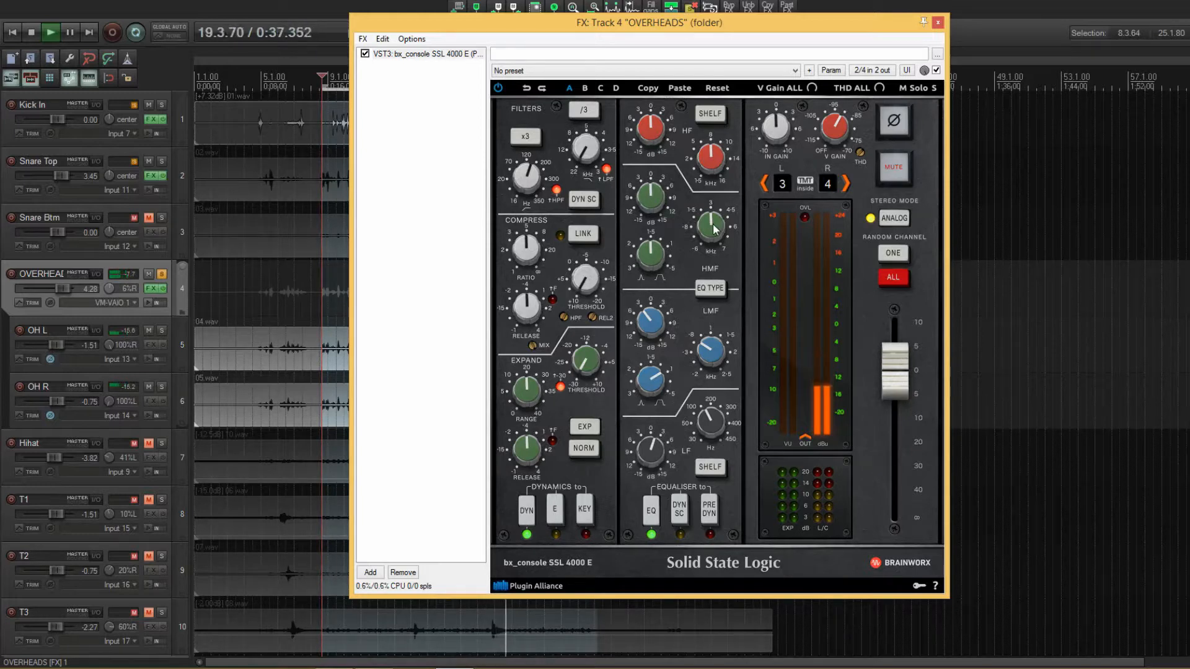
Set the overheads' HMF band to a slight cut just above 3 kHz and boost the HF shelf about 4 dB above 8 kHz.
left_click_drag(652, 190, 657, 169)
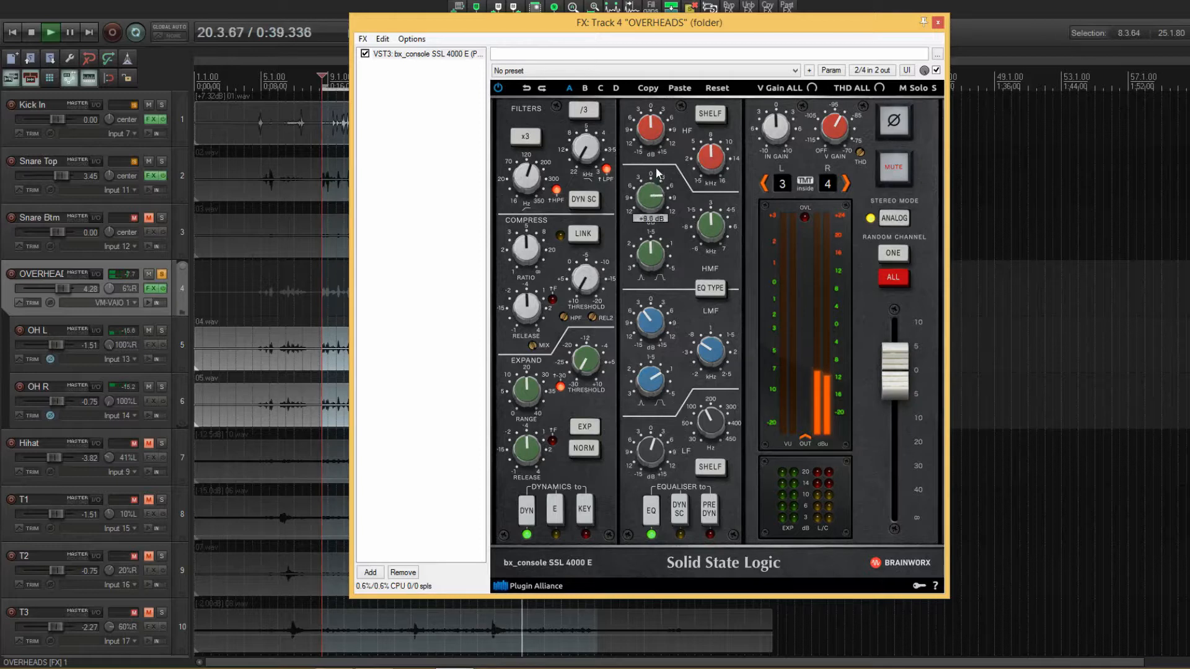
left_click_drag(708, 230, 667, 249)
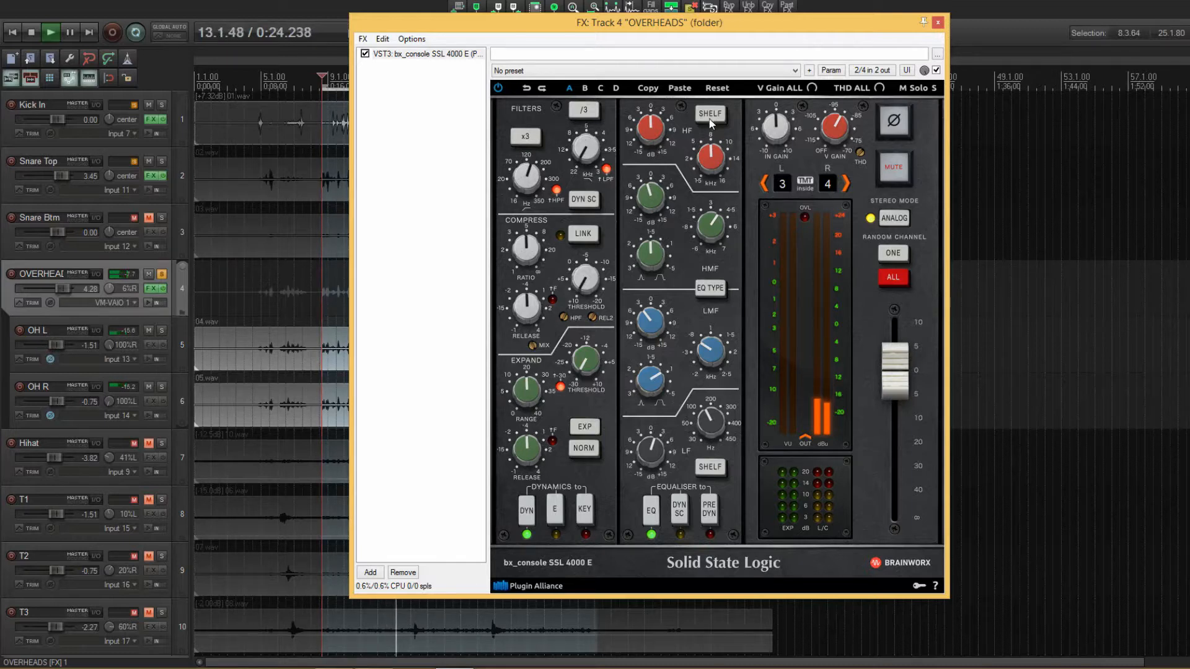
left_click_drag(653, 136, 650, 111)
left_click_drag(646, 120, 647, 117)
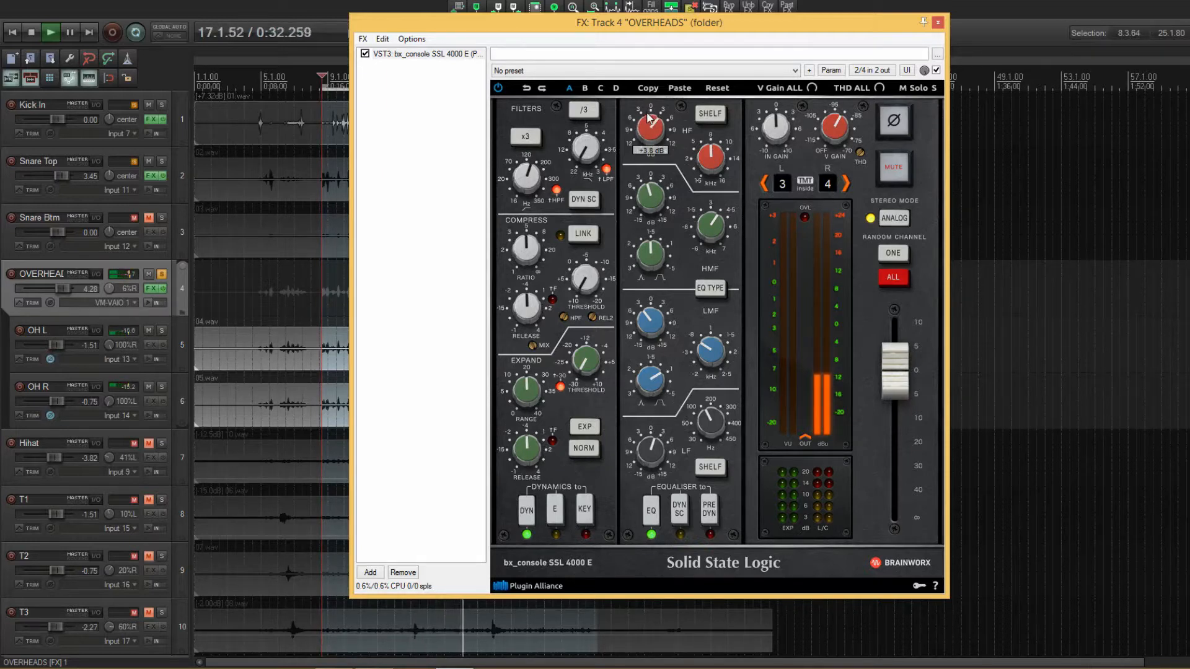
mouse_move(711, 161)
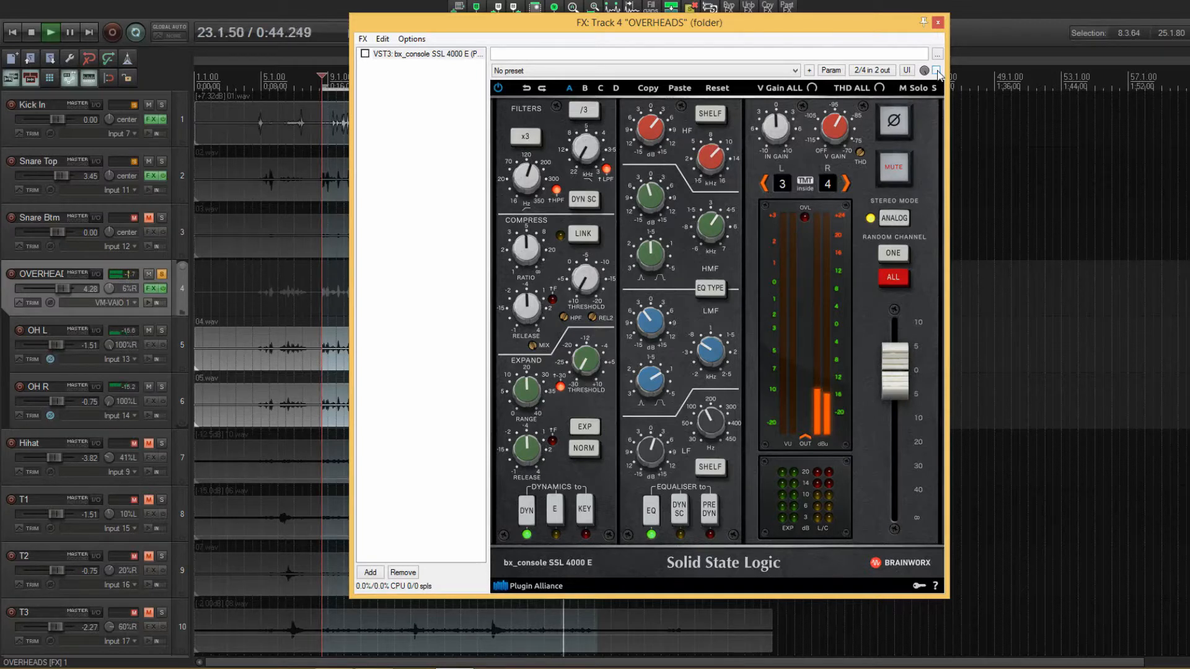
Re-enable the overheads' console plugin, raise its input gain to maximum and lower its output fader to -10 dB to compensate.
left_click(936, 70)
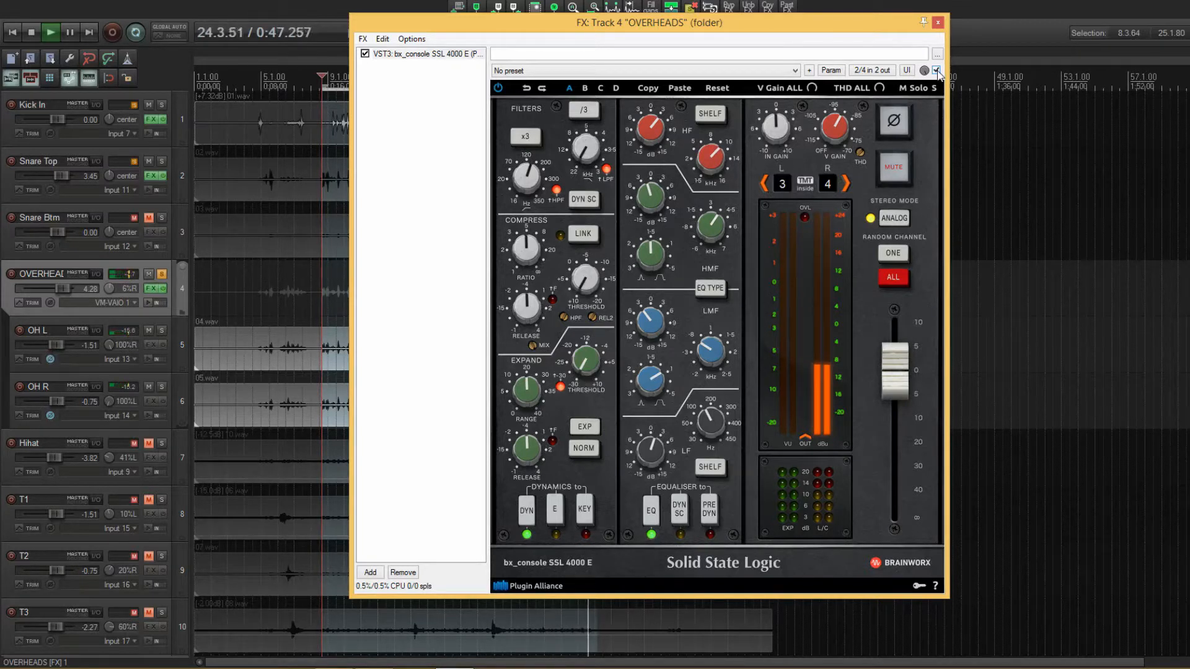
key("space")
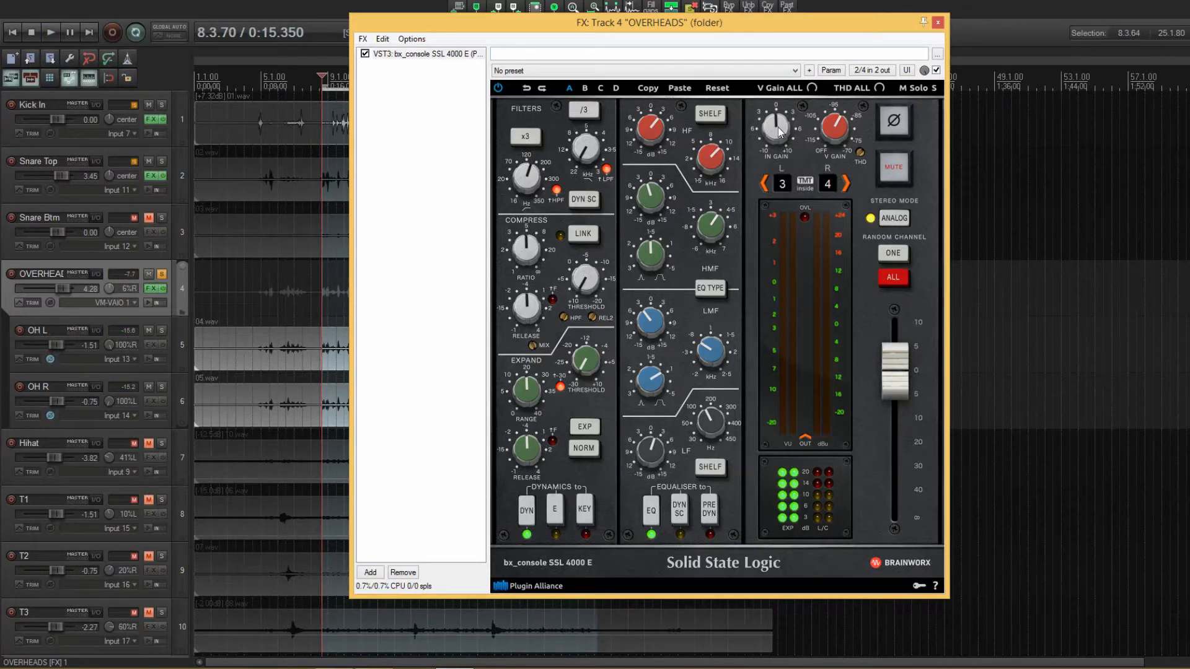
left_click_drag(779, 137, 779, 91)
left_click_drag(898, 385, 900, 434)
key("space")
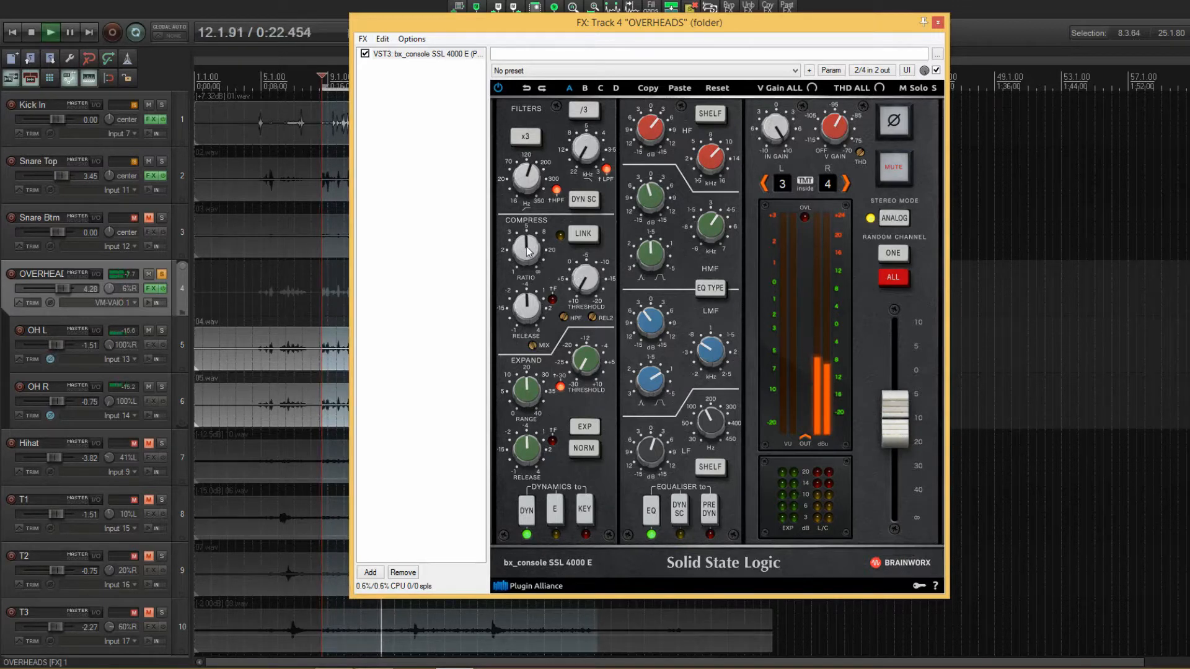
Set the overheads' compressor ratio just below 2 and threshold between -15 and -20 dB, then compare against bypass.
left_click_drag(527, 248, 546, 303)
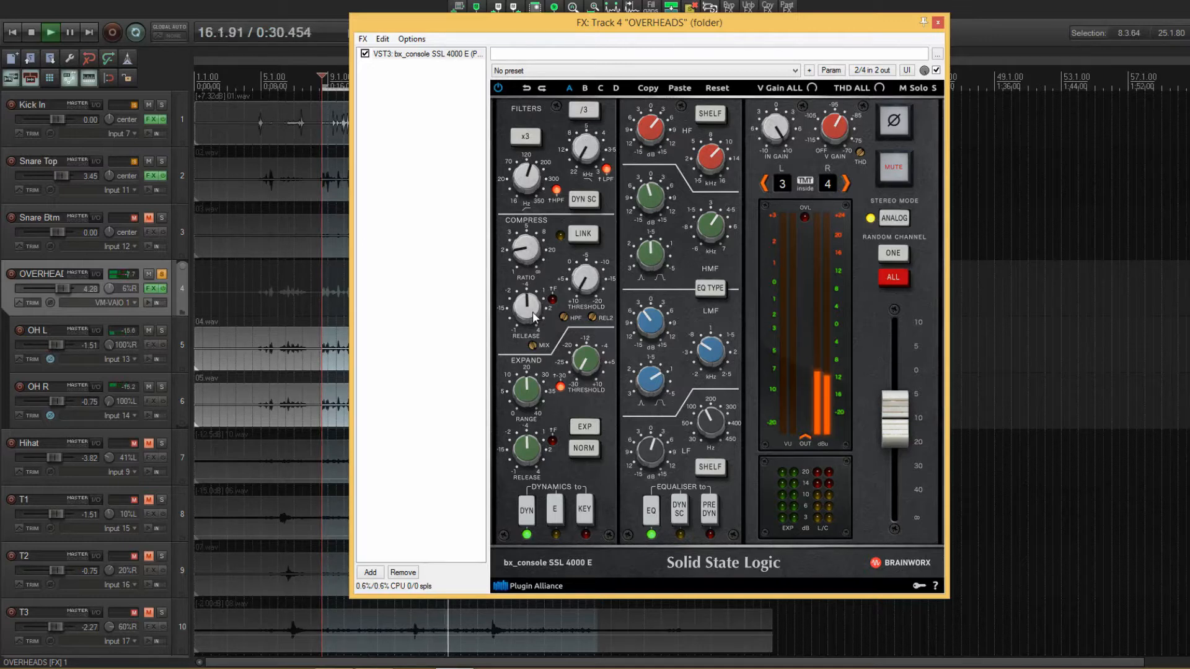
left_click_drag(585, 280, 585, 173)
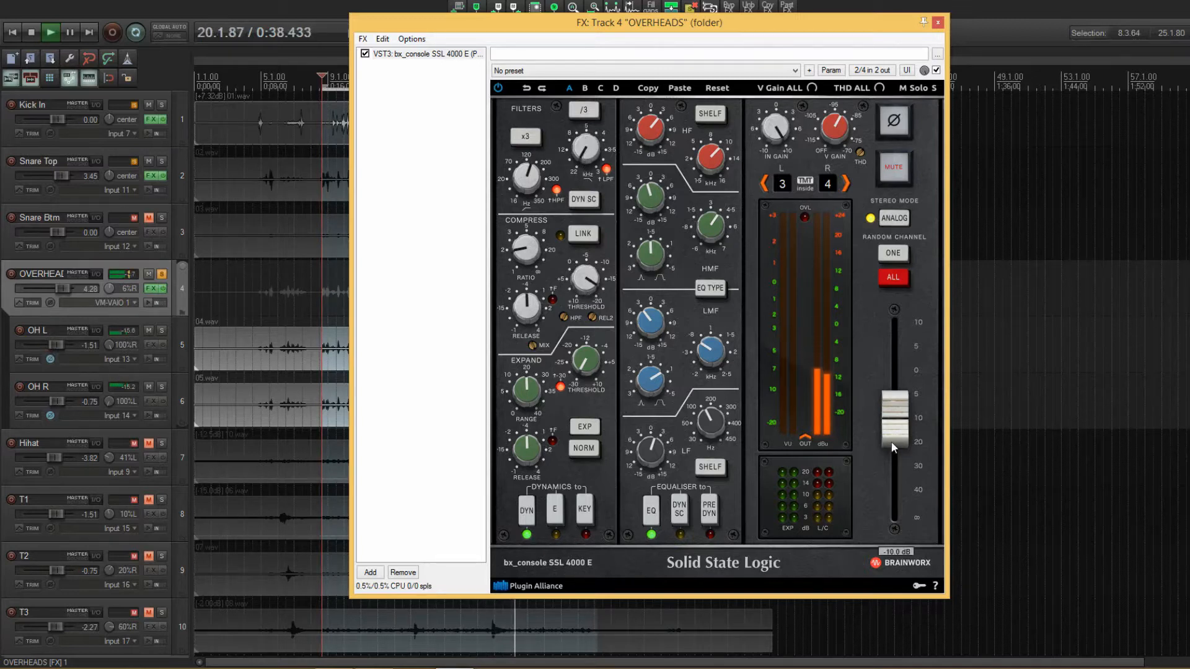
left_click(936, 70)
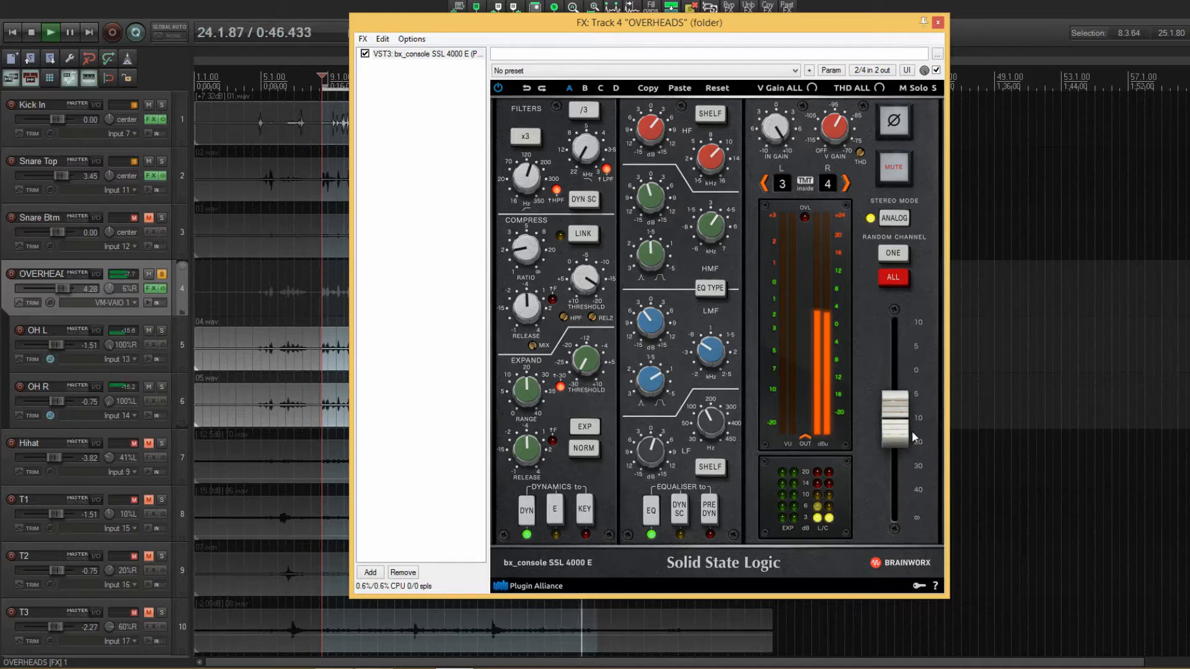
Unsolo the OVERHEADS folder and, during playback, lower Snare Top to 2.03 dB and Kick In to -2.27 dB.
left_click(161, 276)
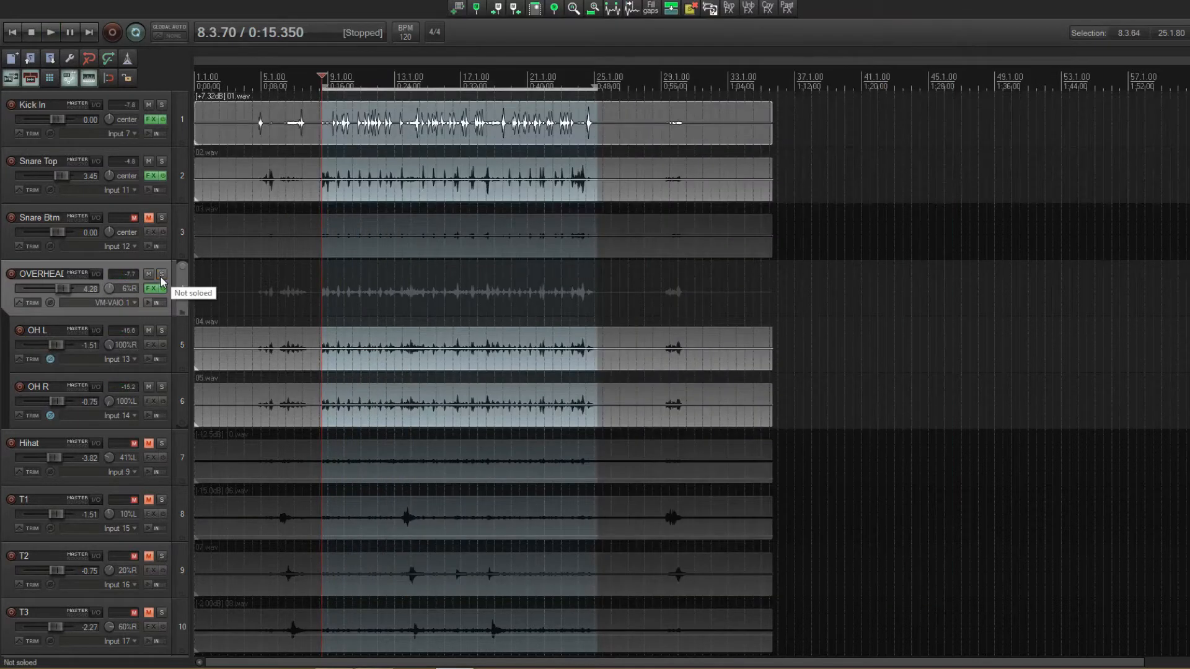
key("space")
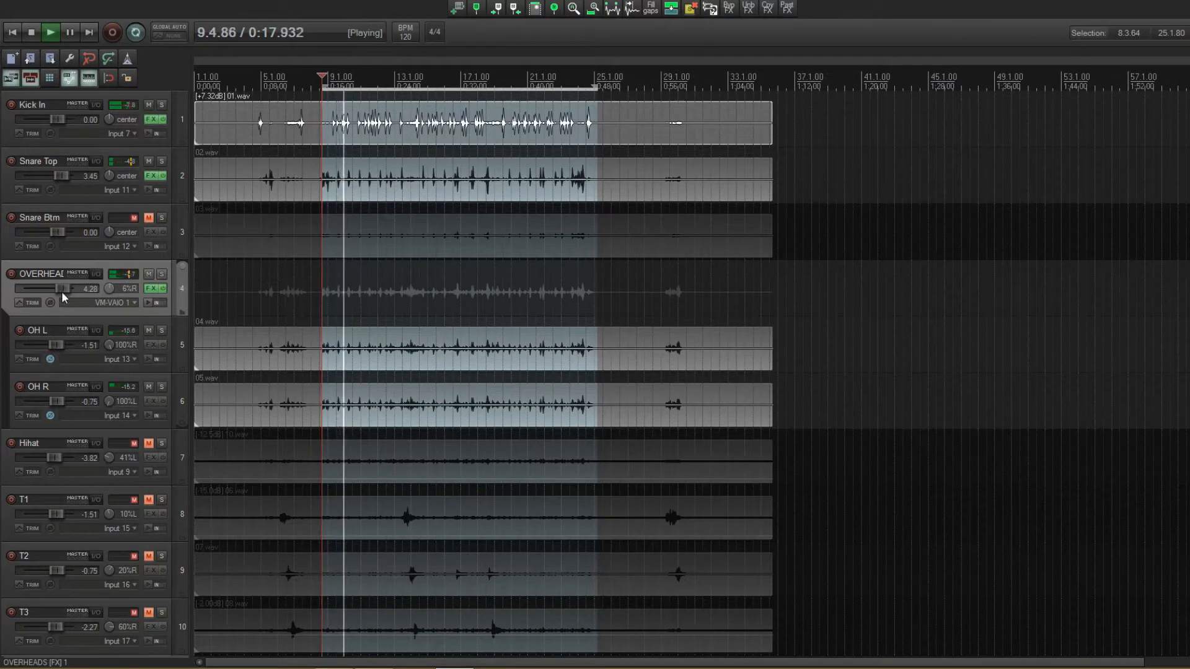
scroll(62, 177, "down", 2)
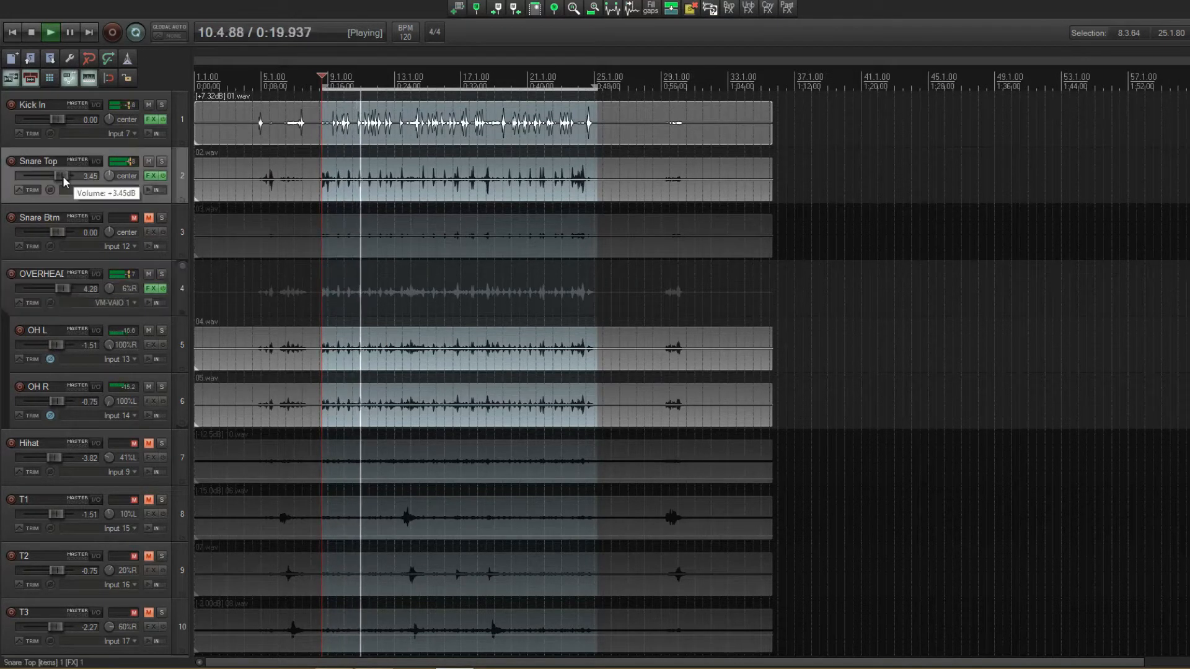
scroll(62, 121, "down", 3)
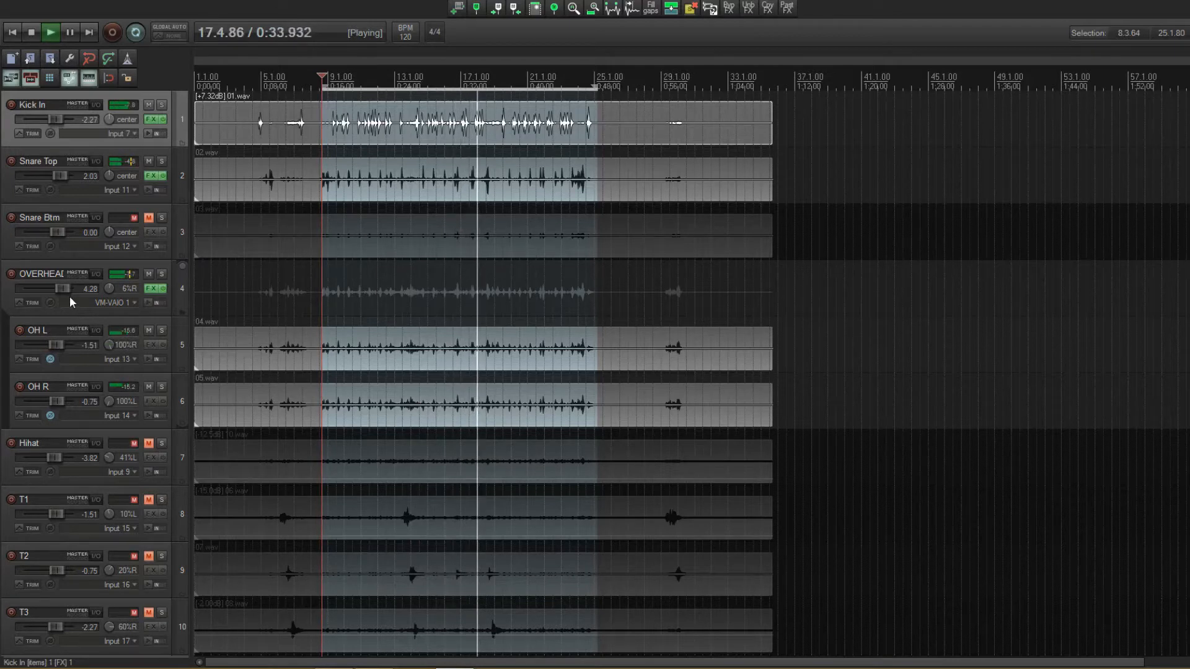
mouse_move(66, 292)
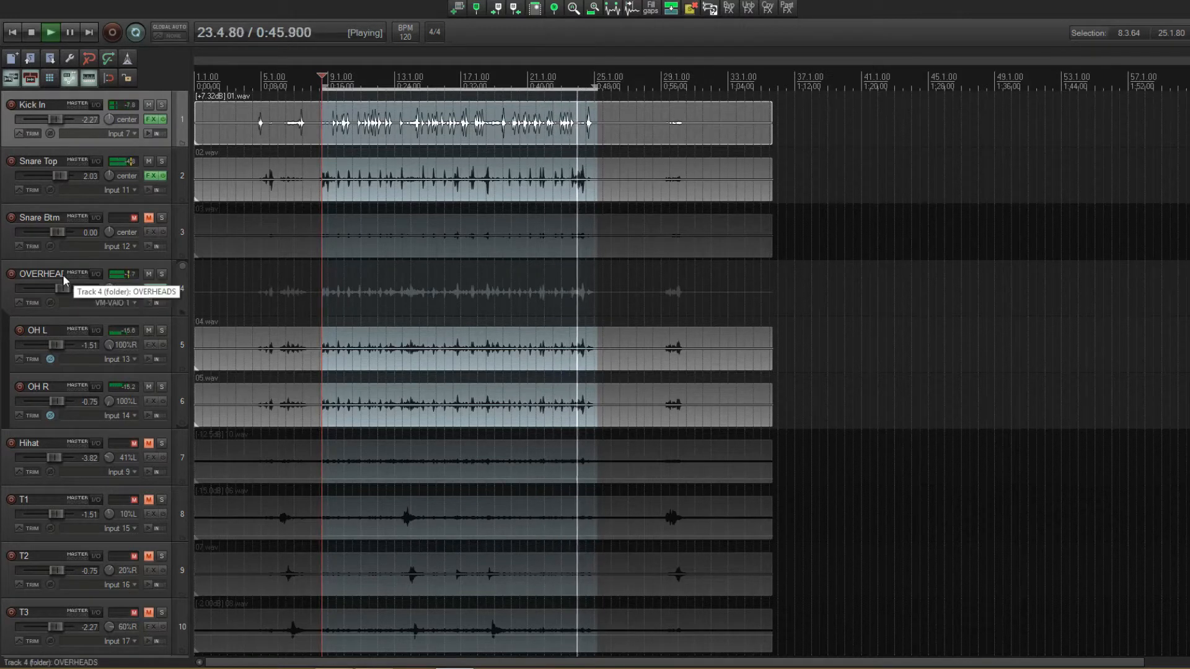
key("space")
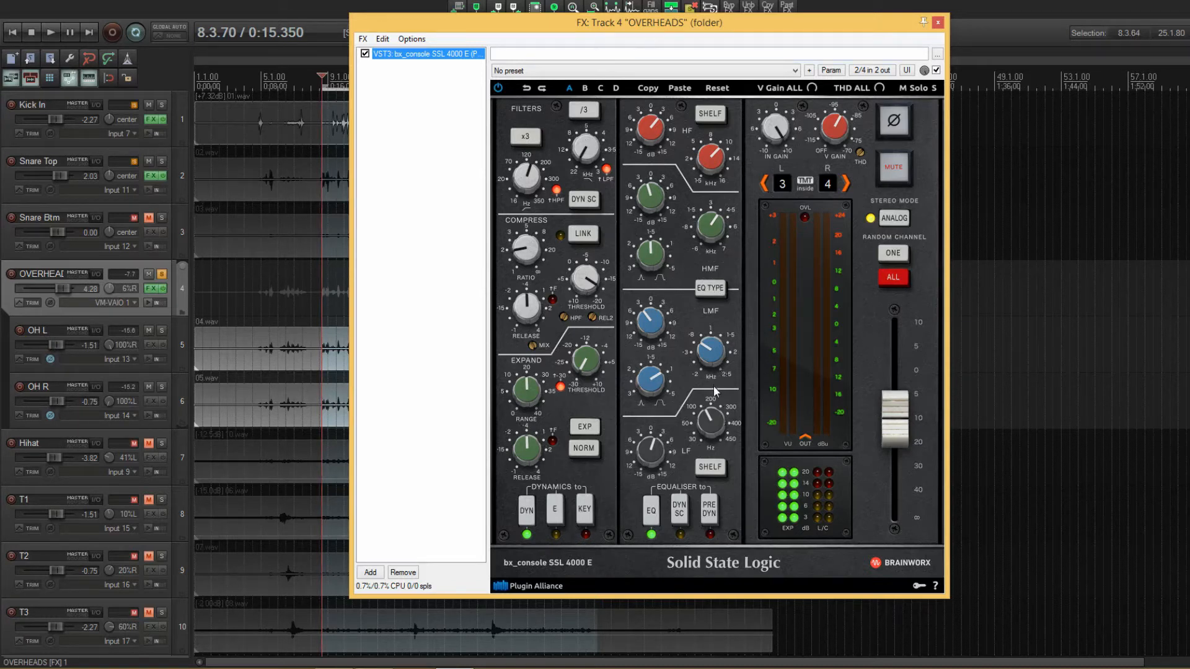
Switch the overheads' EQ type between the brown and black versions, returning to black, and restart playback.
left_click(716, 293)
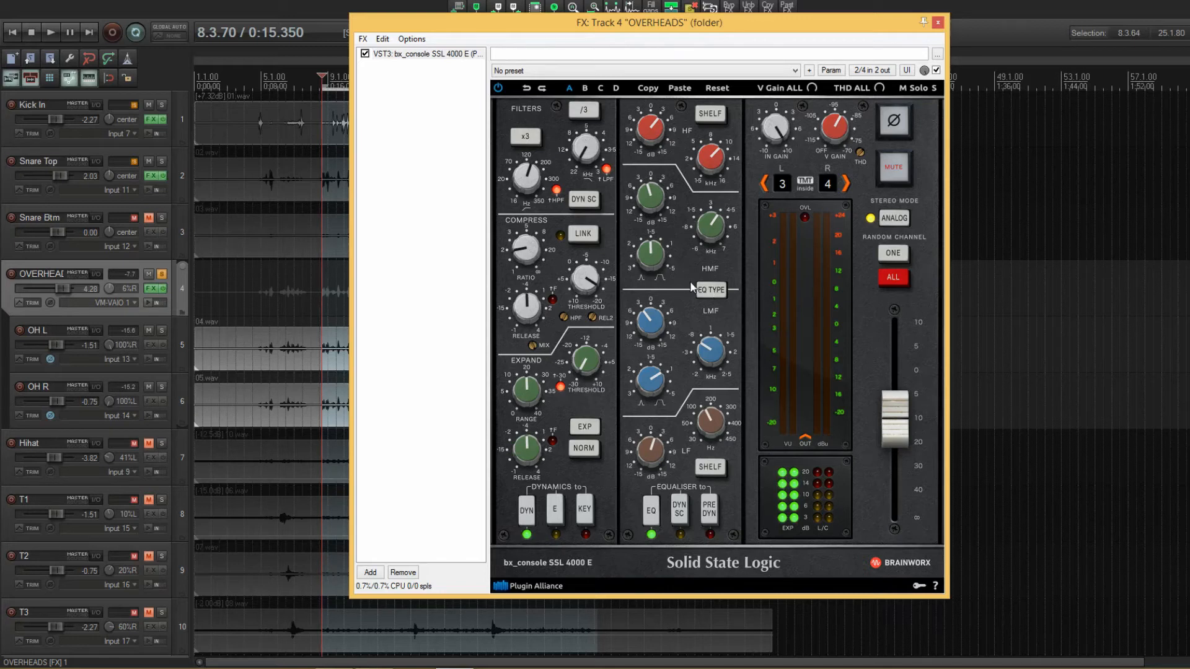
left_click(710, 290)
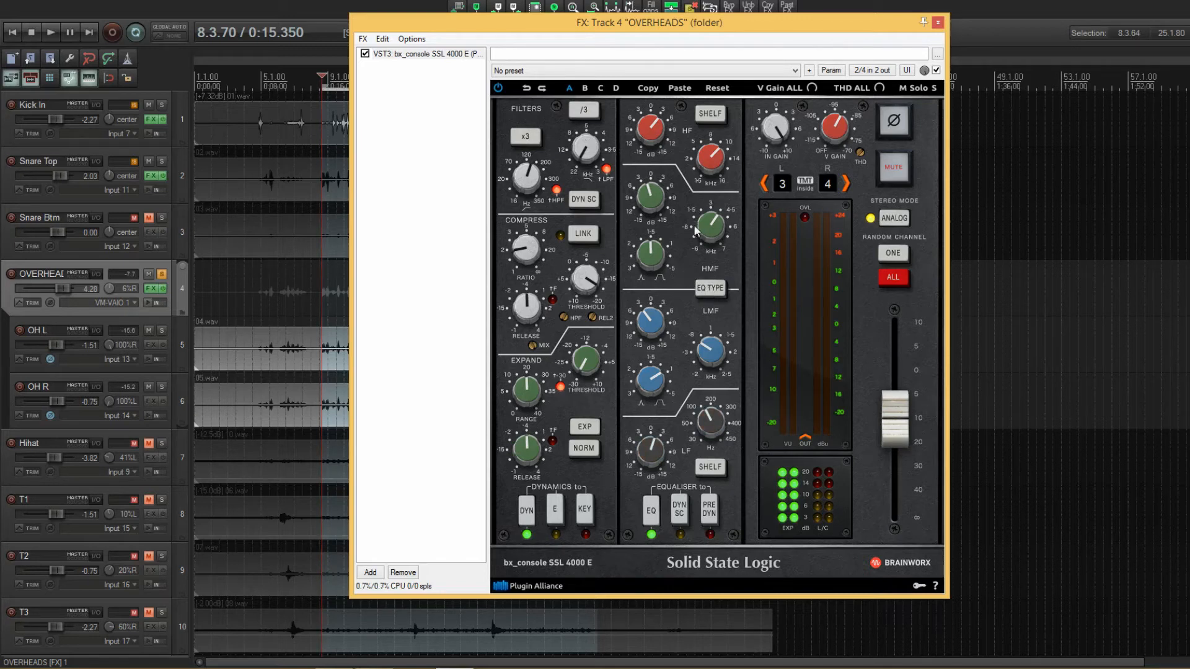
key("space")
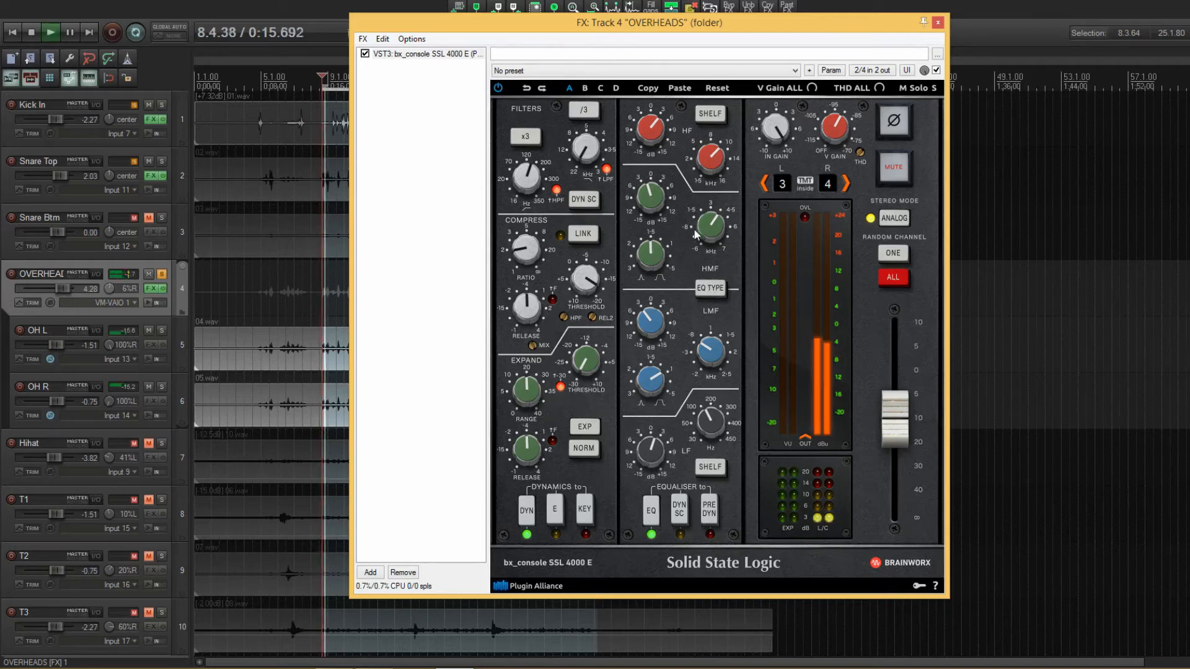
Reduce the overheads' HF gain to +1.4 dB using the brown EQ type, then compare both types and settle on black.
left_click(713, 290)
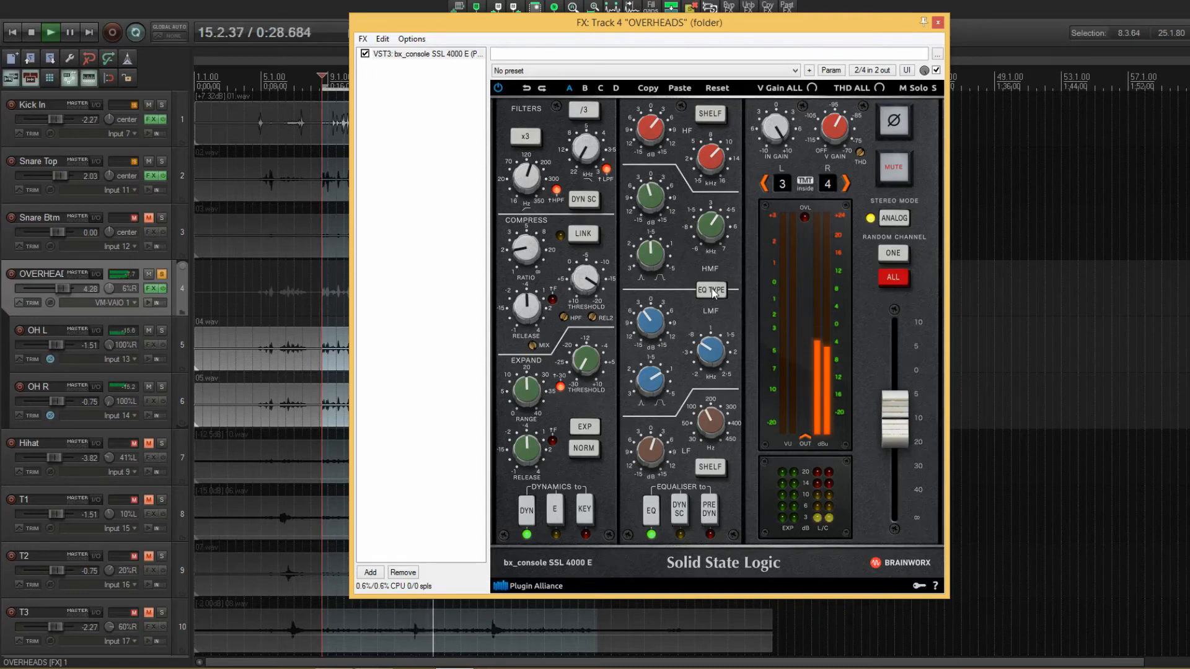
left_click_drag(654, 123, 653, 128)
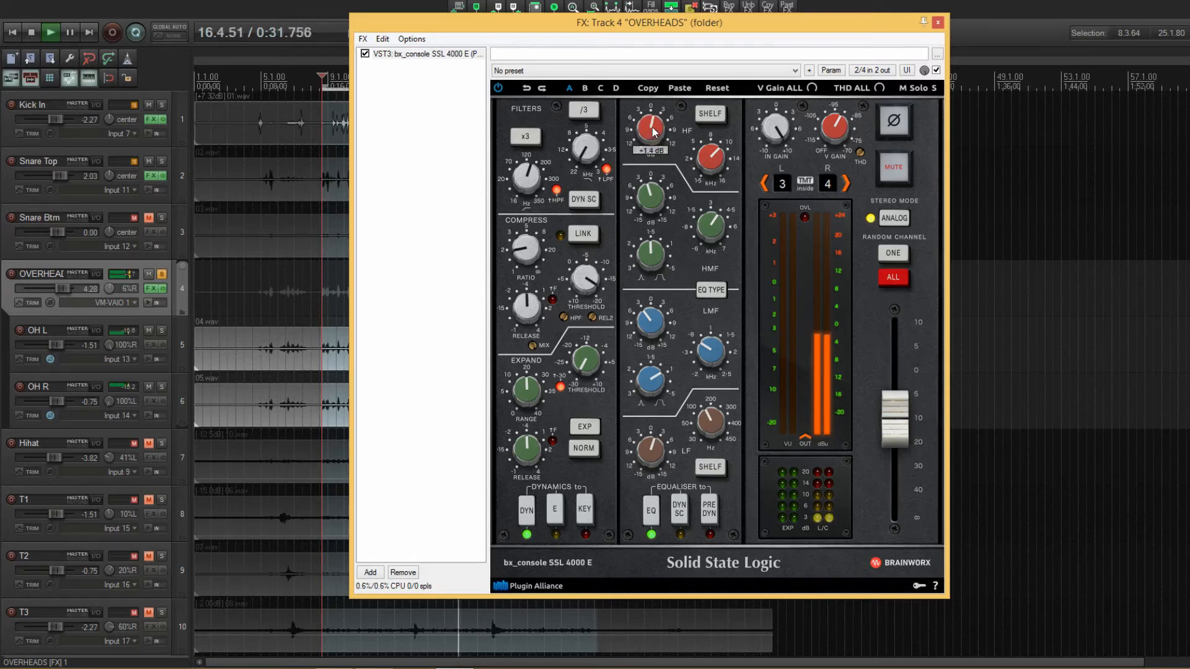
left_click(709, 290)
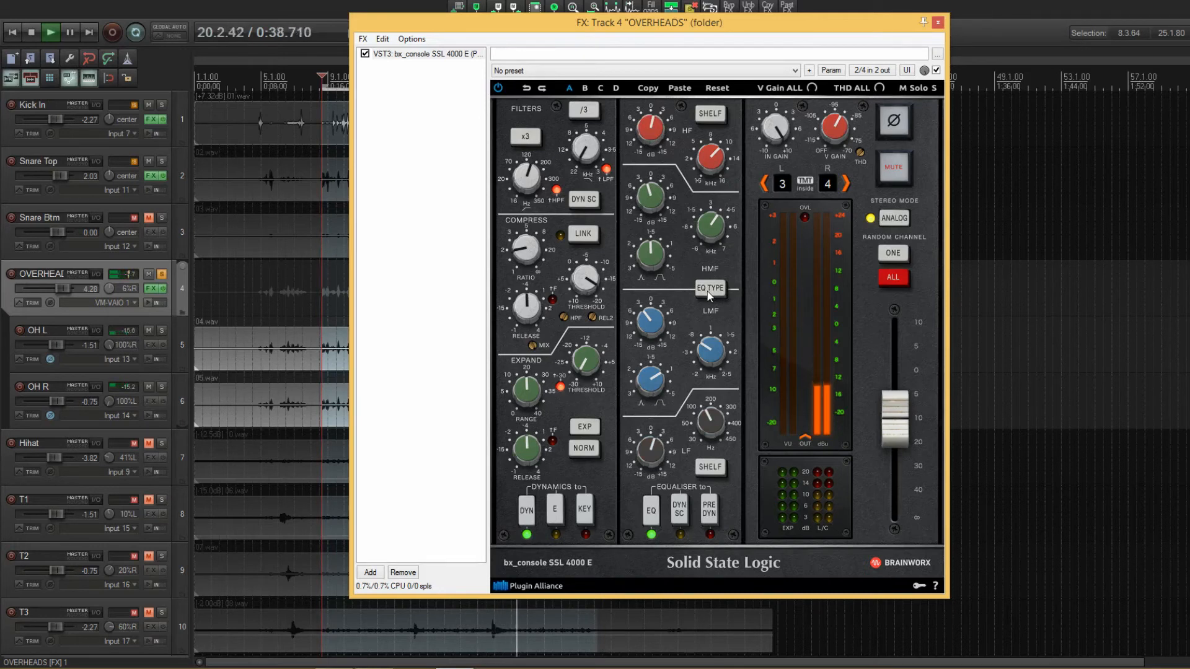
left_click(709, 290)
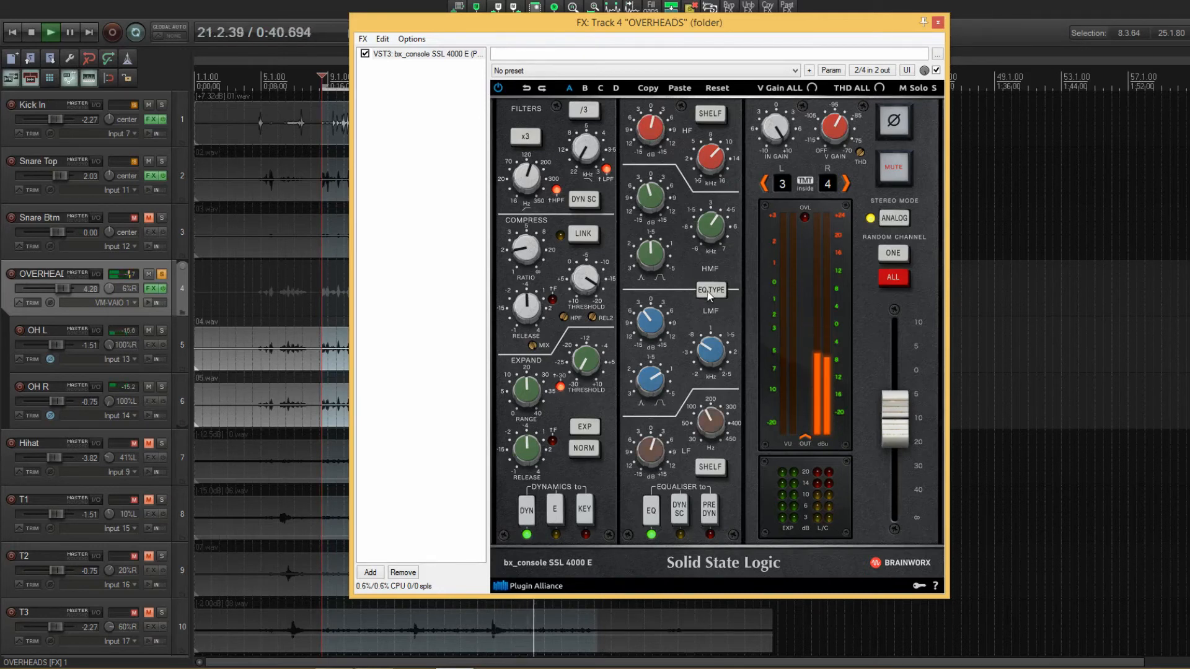
left_click(710, 291)
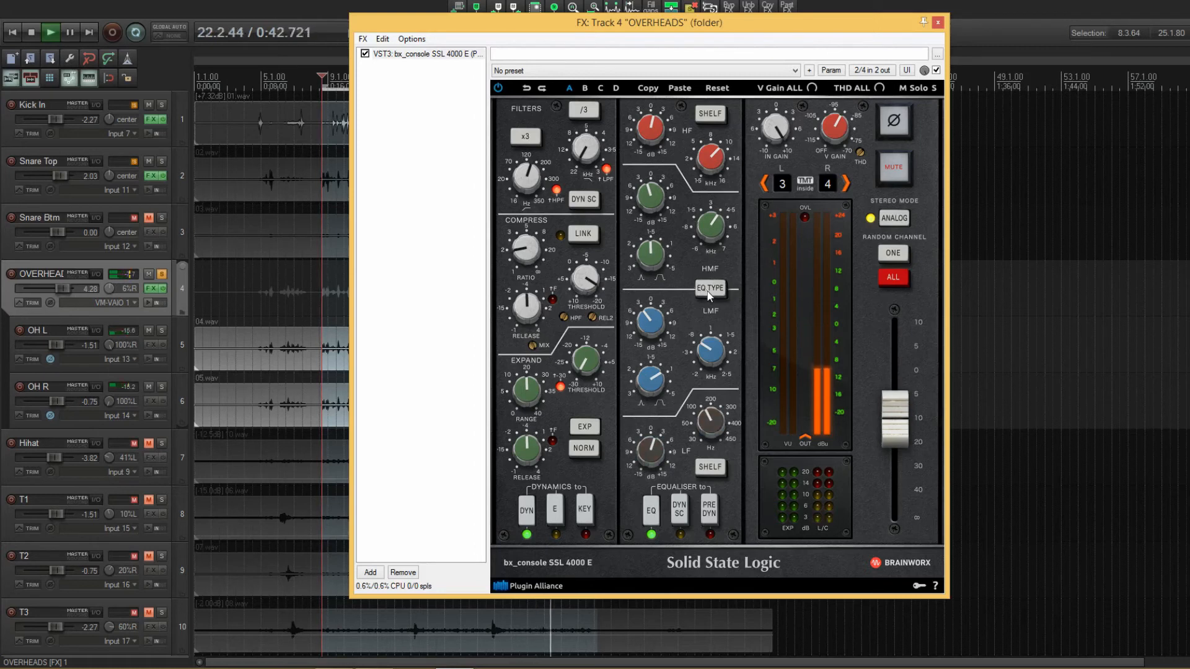
Close the overheads' plugin window, unsolo the OVERHEADS folder track and stop playback.
left_click(937, 23)
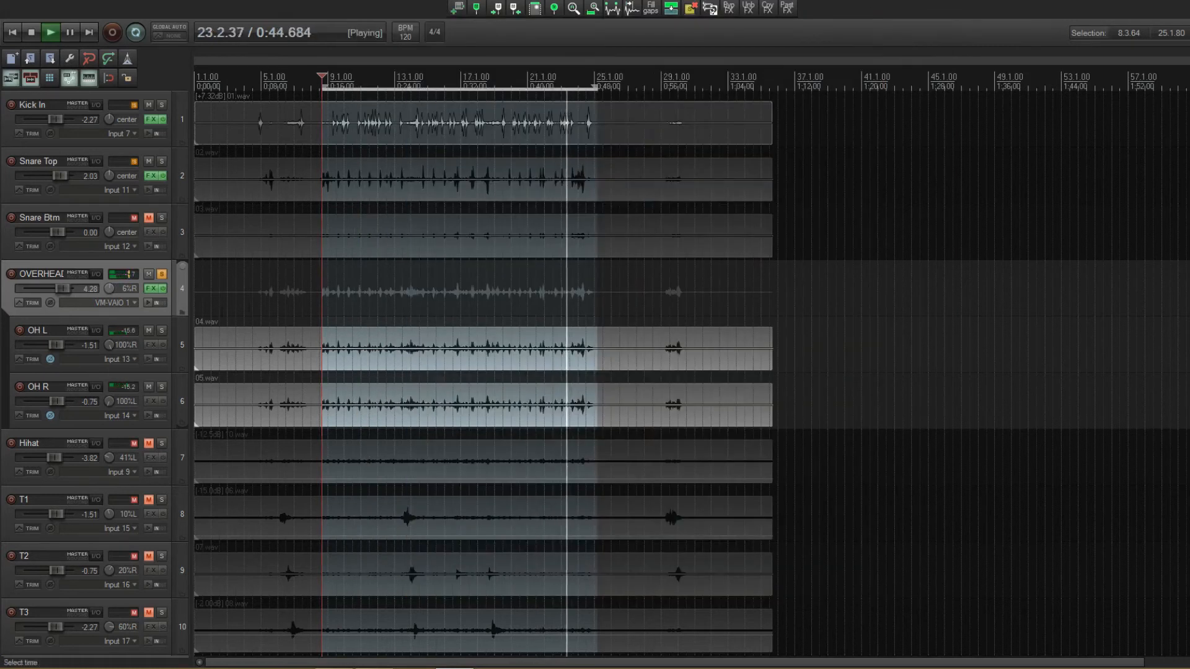
left_click(162, 274)
key("space")
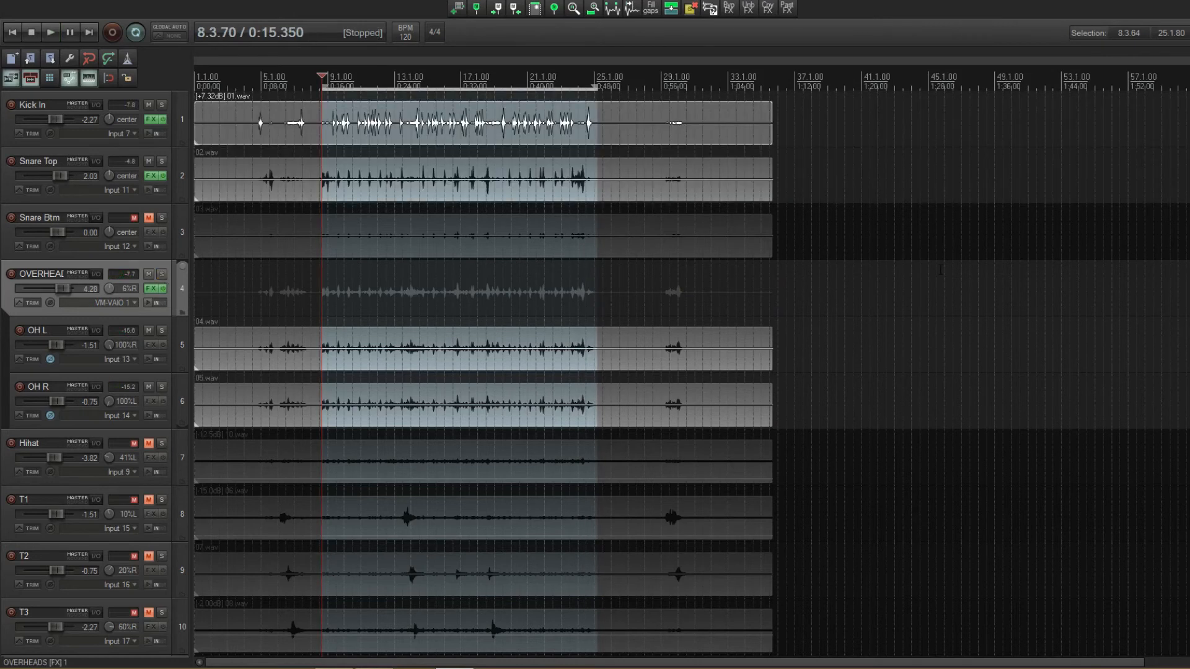